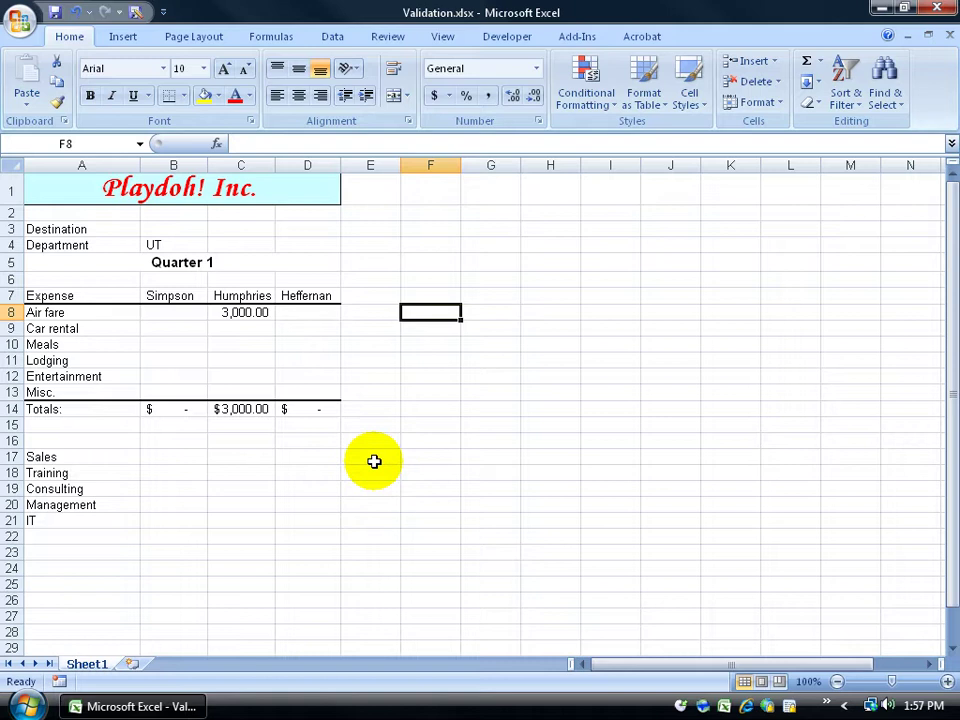
# Show the Document Properties panel for Validation.xlsx and select its Author and Keywords fields
pyautogui.click(20, 21)
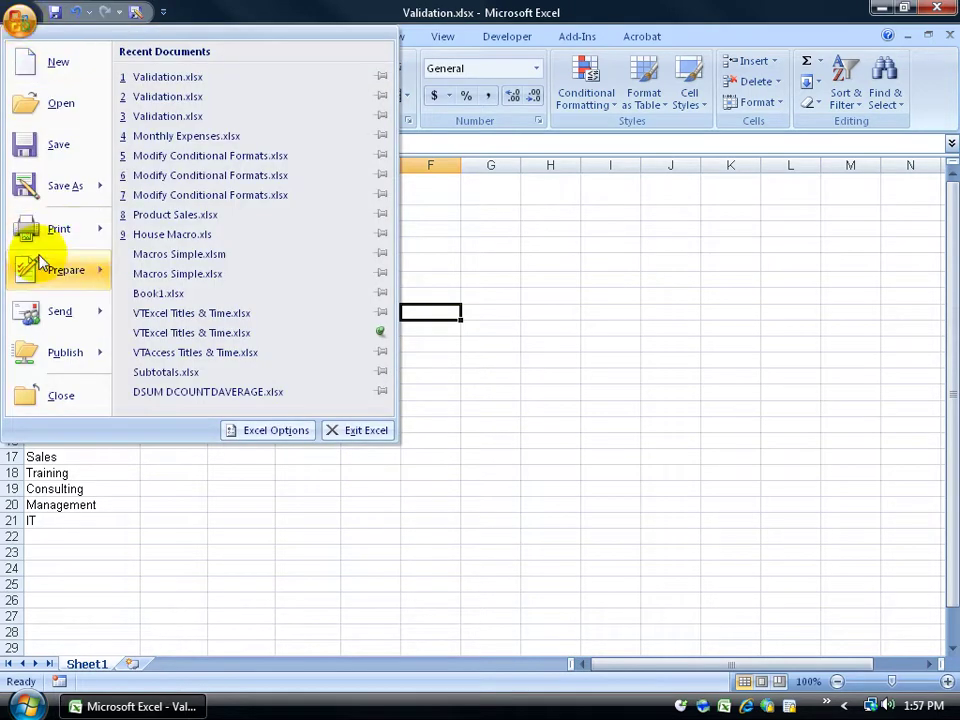
pyautogui.moveTo(40, 262)
pyautogui.click(225, 92)
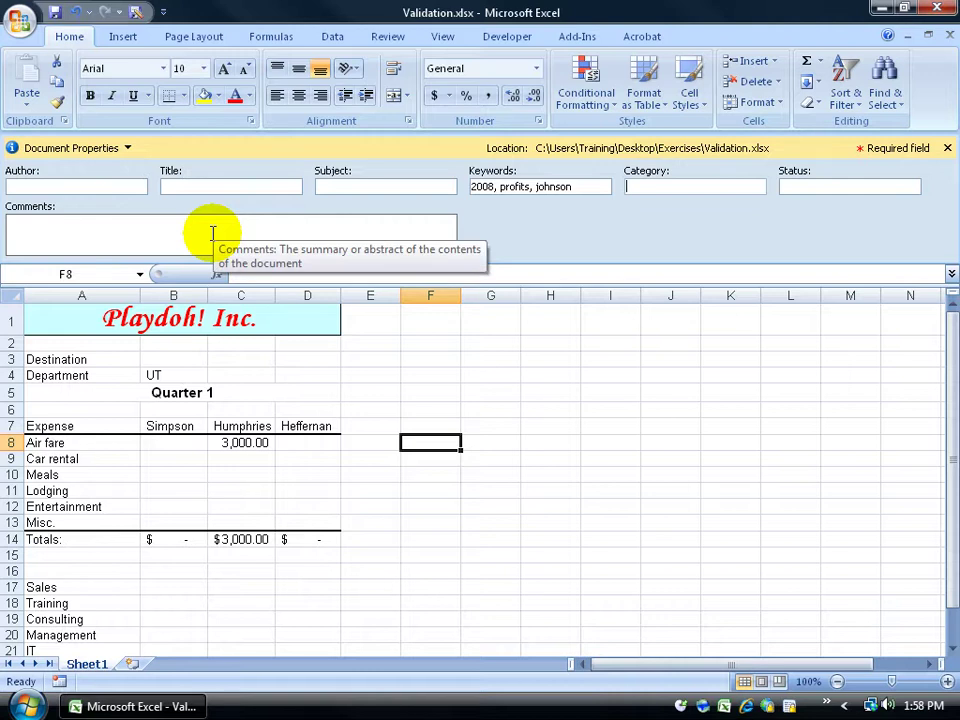
pyautogui.click(96, 186)
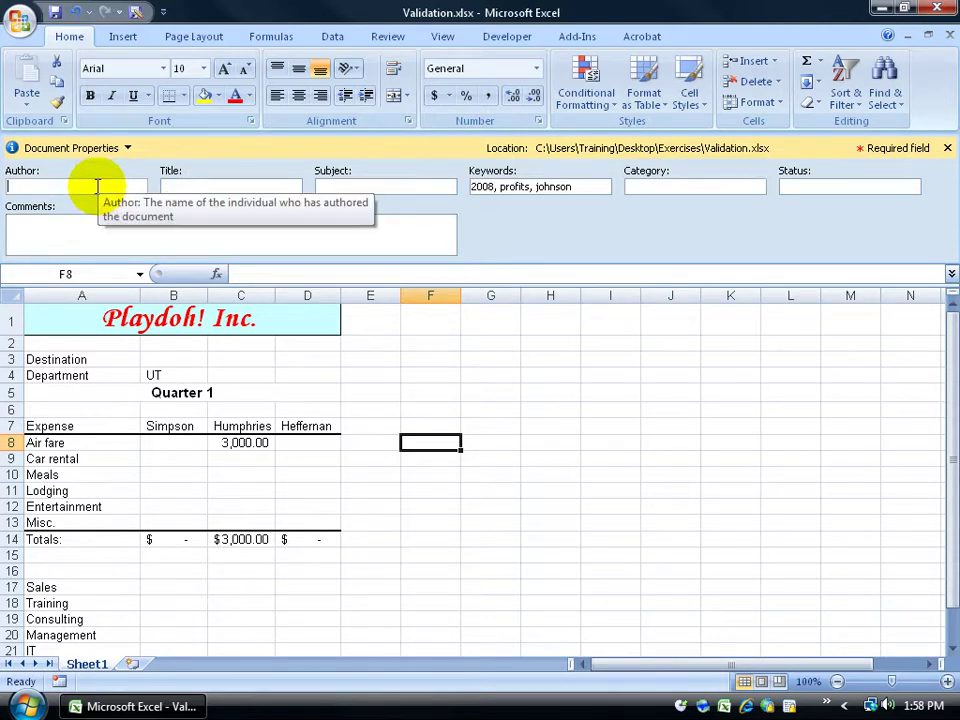
pyautogui.click(497, 200)
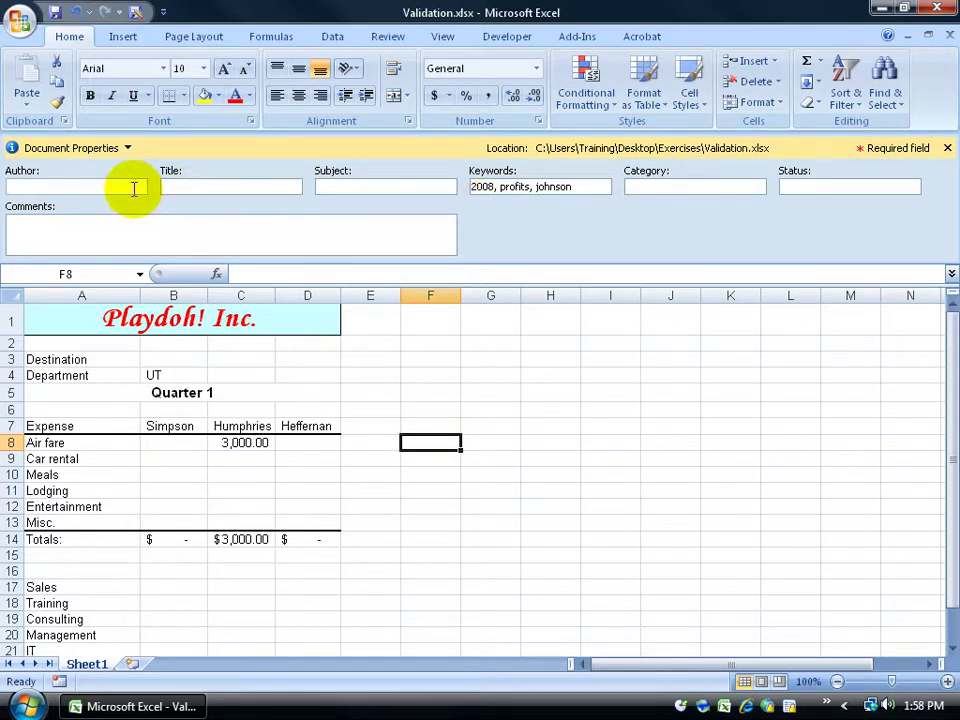
# Enter the author's name, title 'Zed's expenses' and subject 'profits galore'
pyautogui.click(98, 186)
pyautogui.write('Kirt Kershaw')
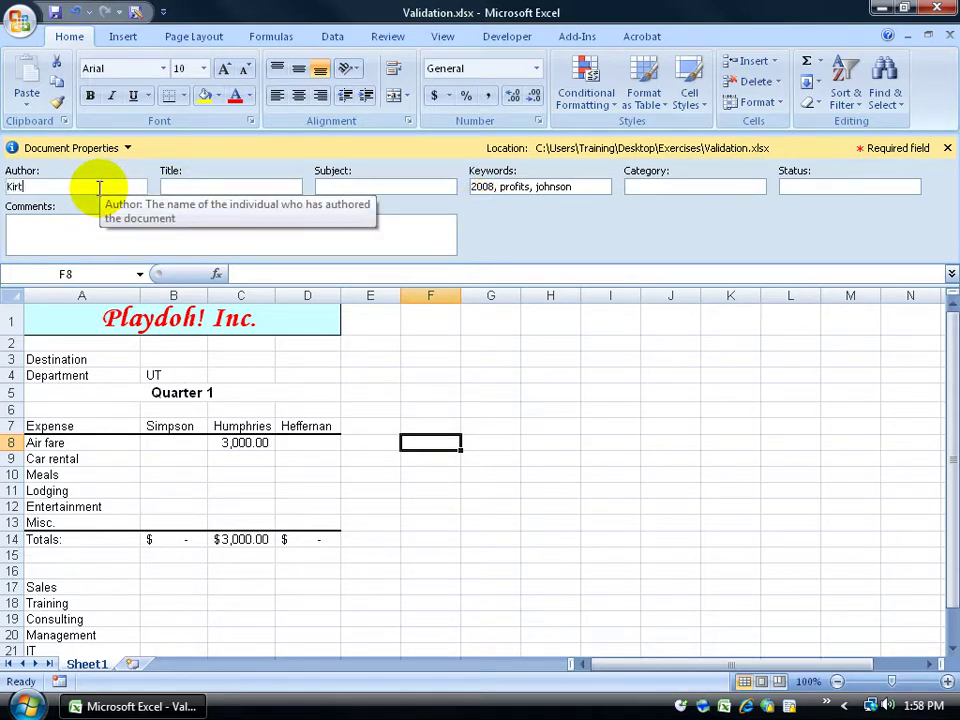
pyautogui.press('Tab')
pyautogui.write("Zed's expenses")
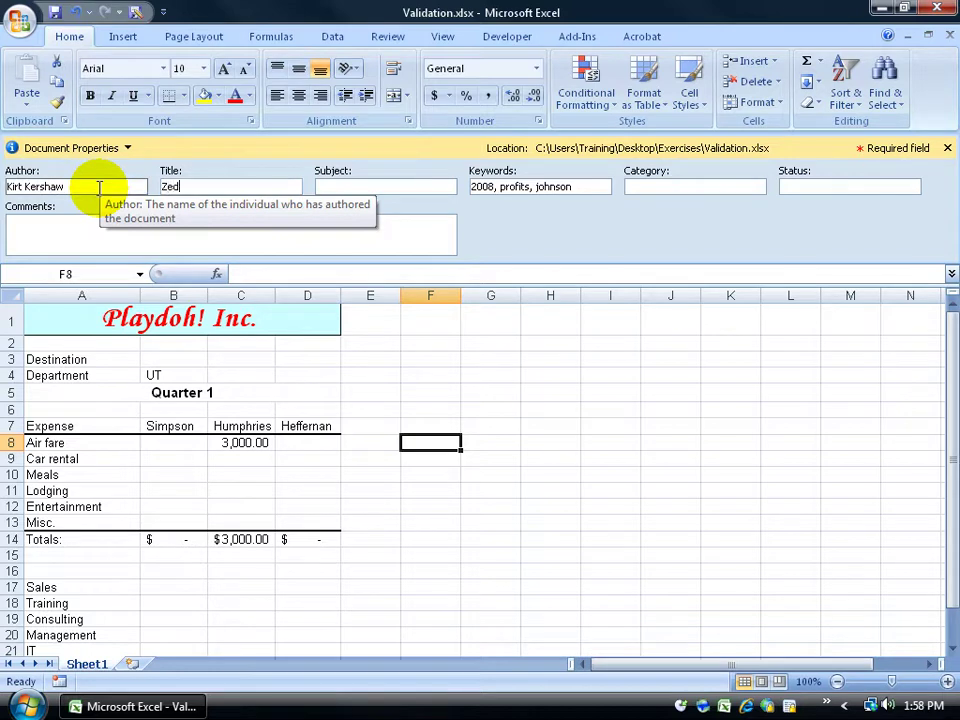
pyautogui.press('Tab')
pyautogui.write('profits galore')
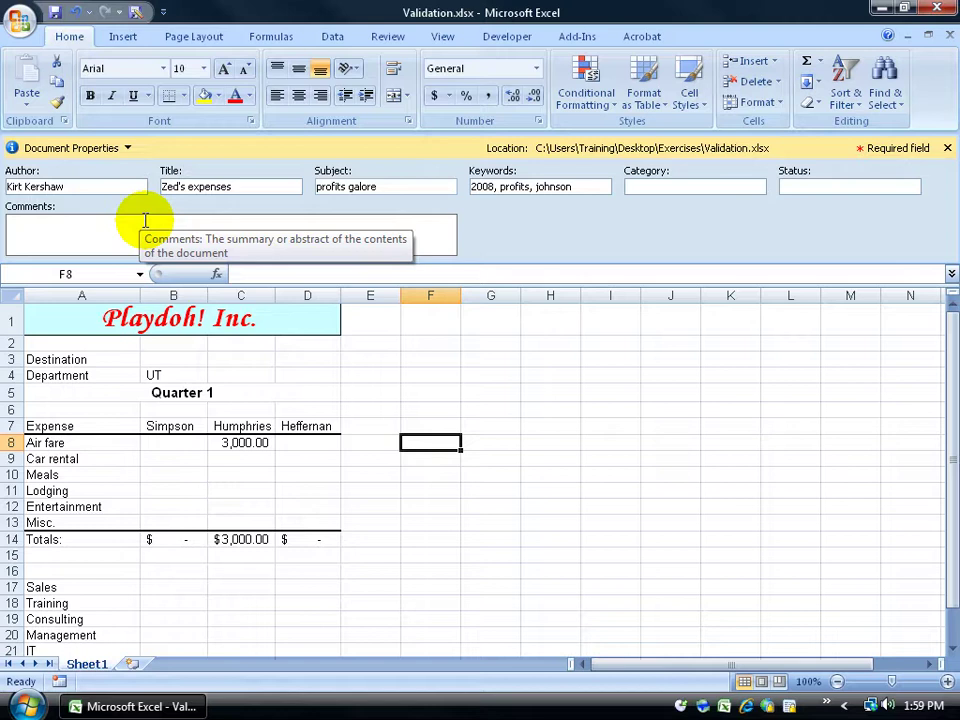
pyautogui.click(128, 148)
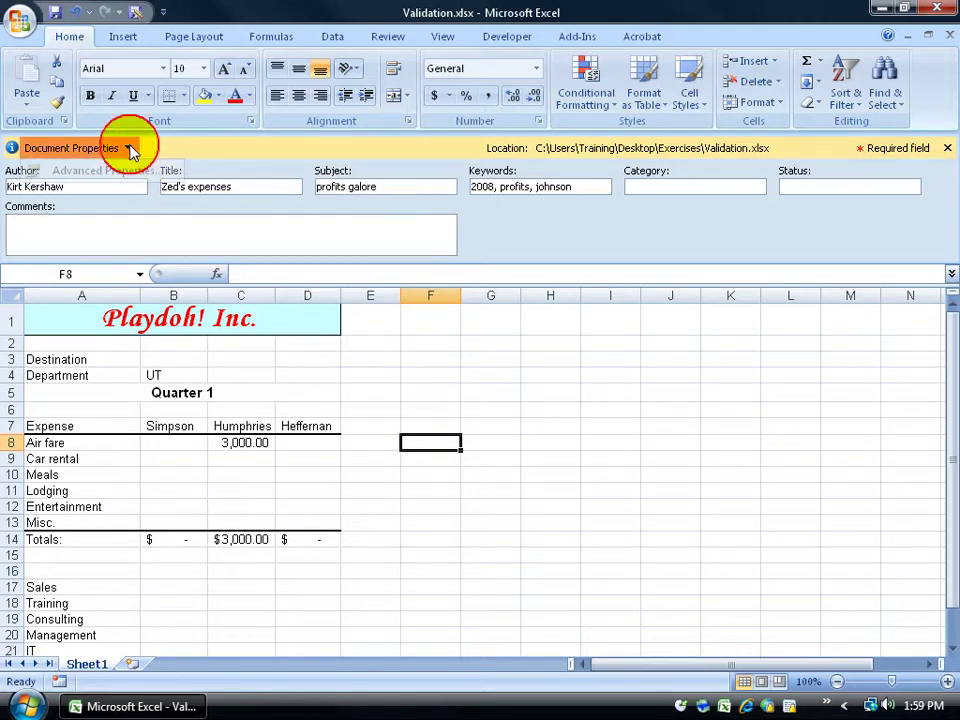
# In Advanced Properties, add a custom Text property named Editor holding a person's name
pyautogui.click(118, 169)
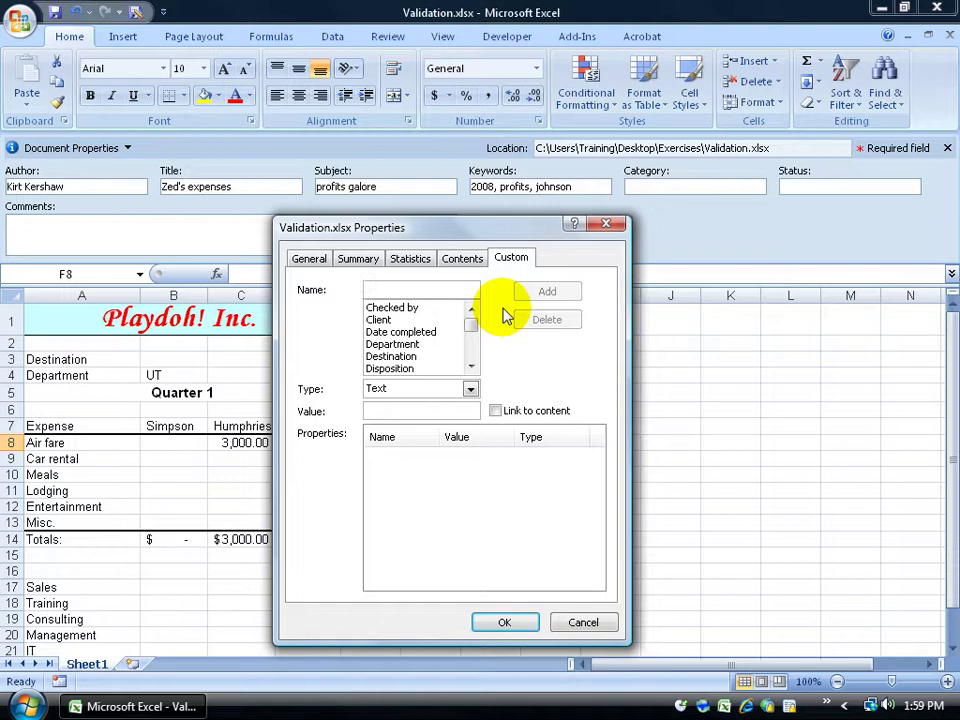
pyautogui.click(470, 365)
pyautogui.click(471, 367)
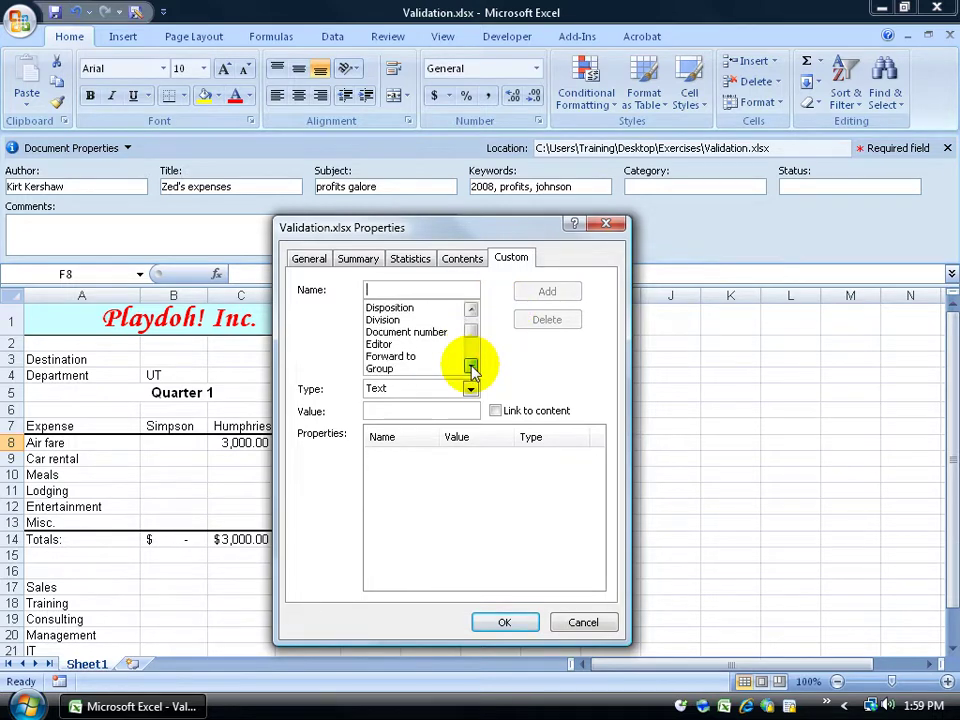
pyautogui.click(471, 367)
pyautogui.click(383, 331)
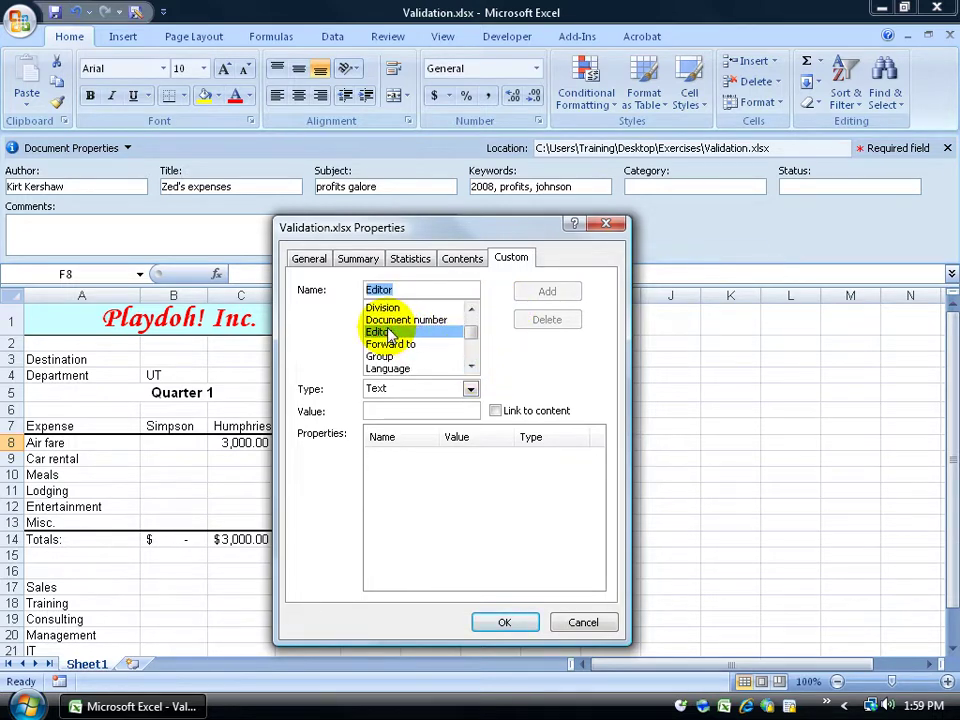
pyautogui.click(388, 410)
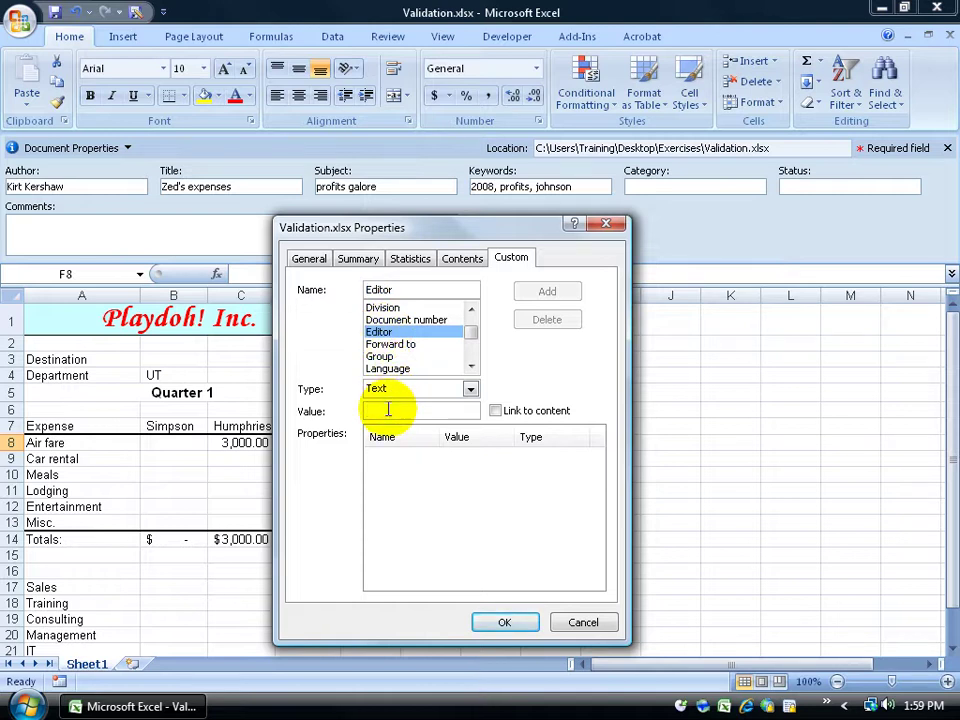
pyautogui.write('Jane Doe')
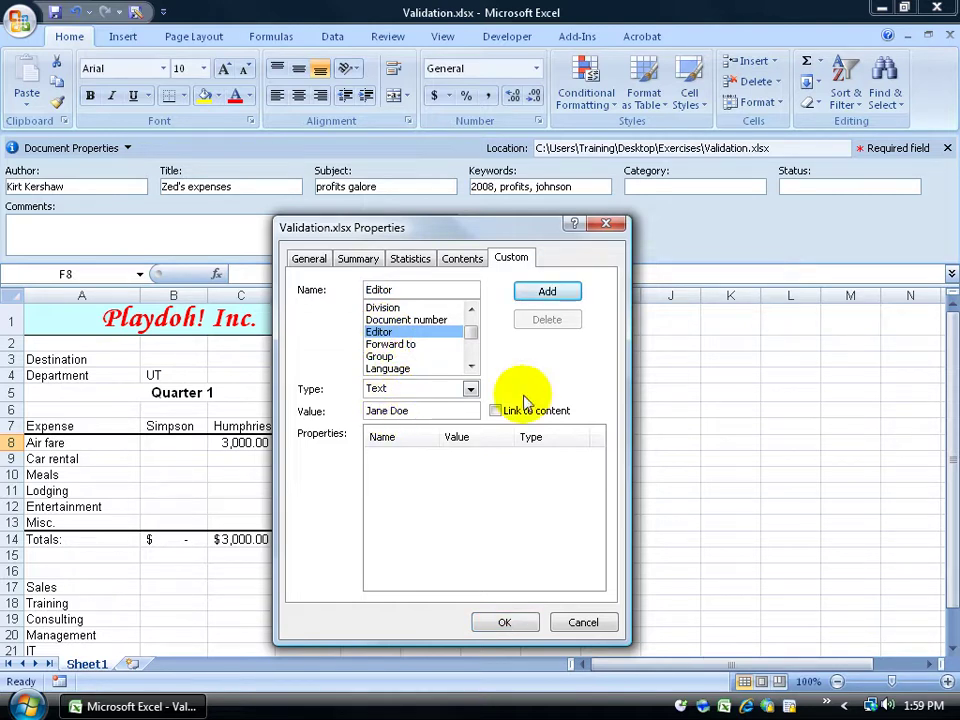
pyautogui.click(550, 290)
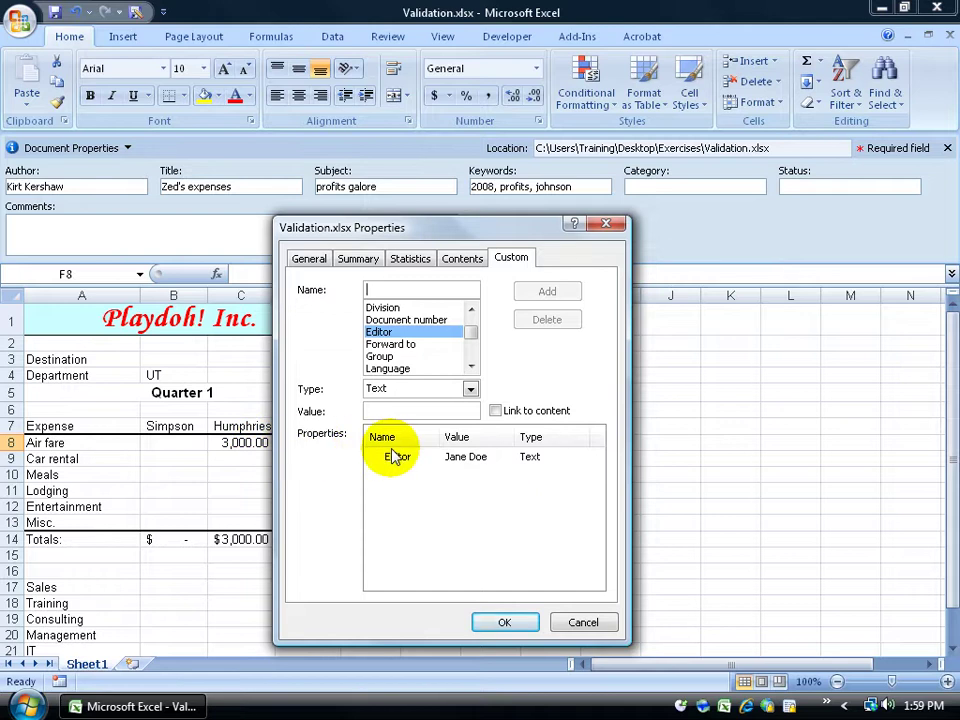
# Review Contents and Statistics, enter a person's name as Manager on Summary, and confirm with OK
pyautogui.click(465, 266)
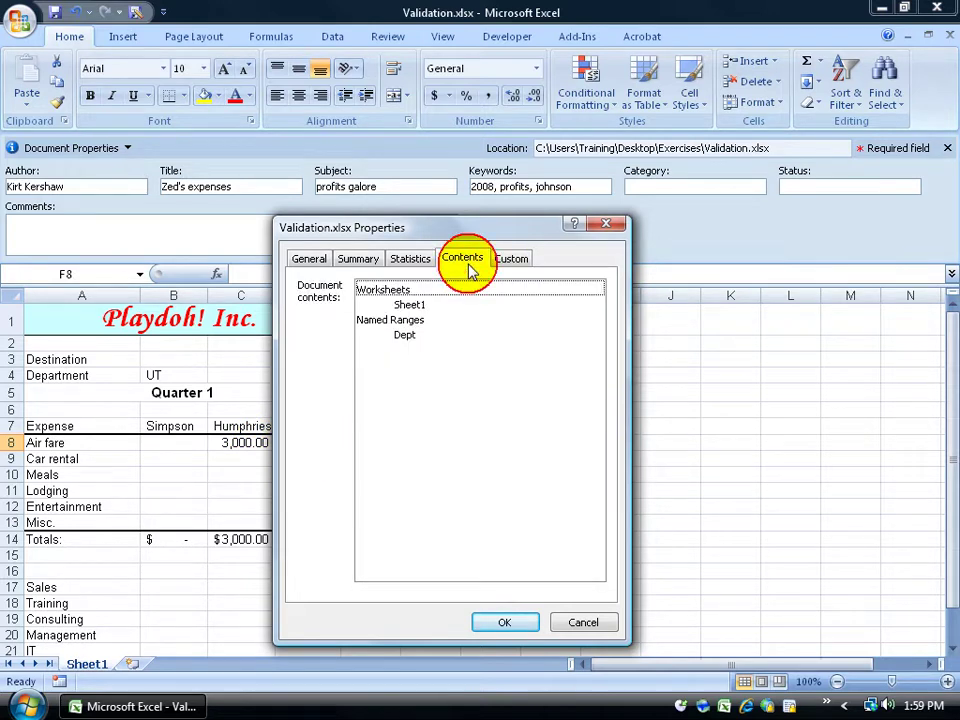
pyautogui.click(411, 265)
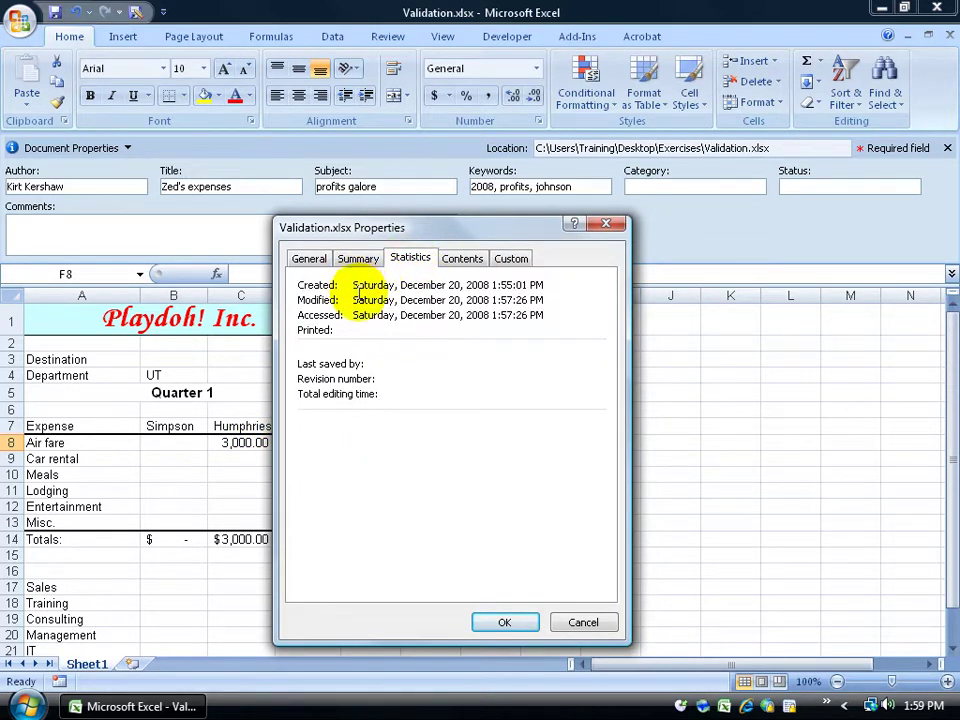
pyautogui.click(362, 259)
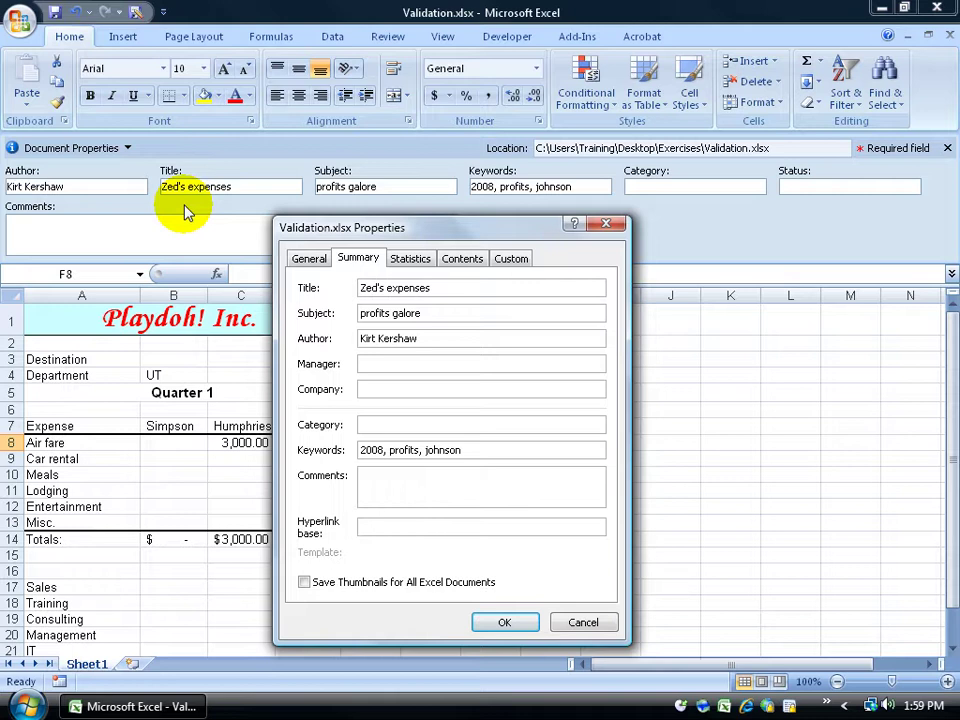
pyautogui.click(386, 364)
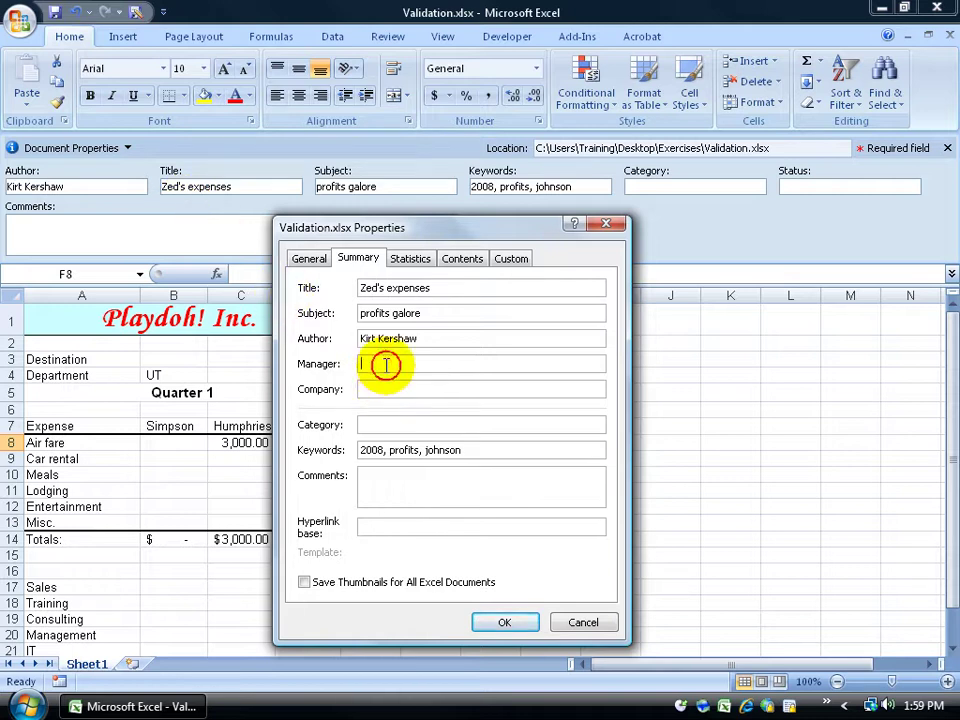
pyautogui.write('bob hope')
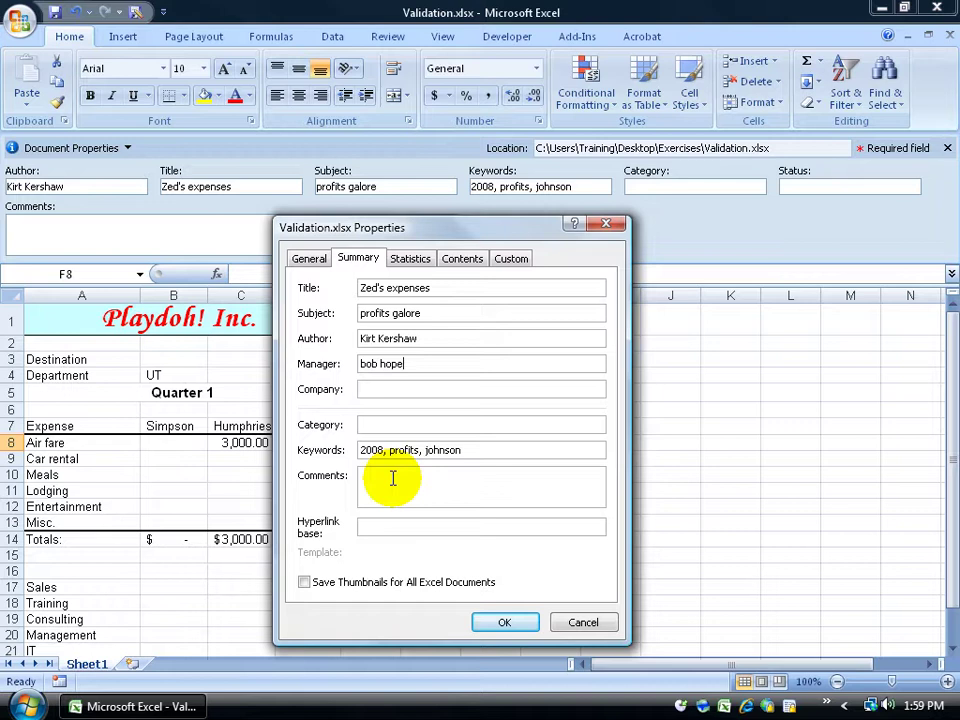
pyautogui.click(322, 259)
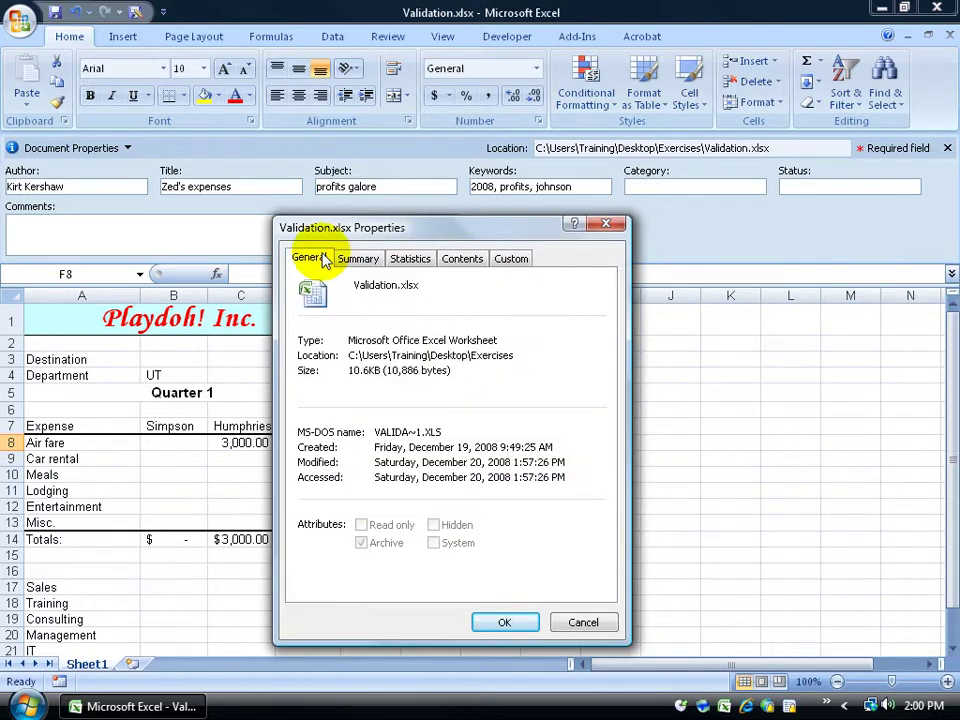
pyautogui.click(510, 624)
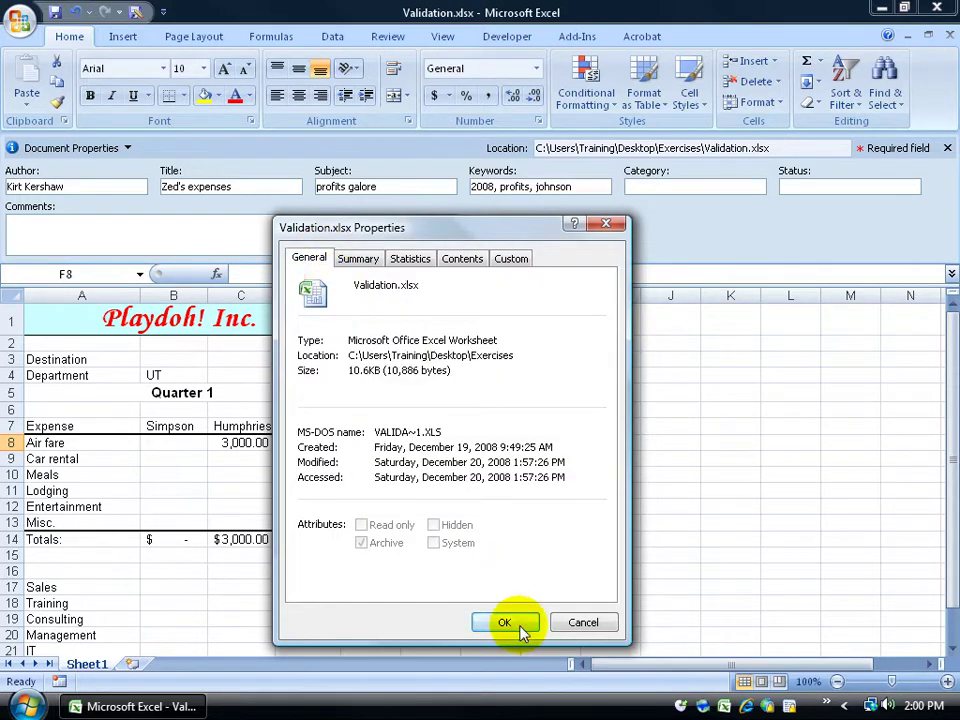
# Close the Document Properties panel and exit Excel
pyautogui.click(947, 148)
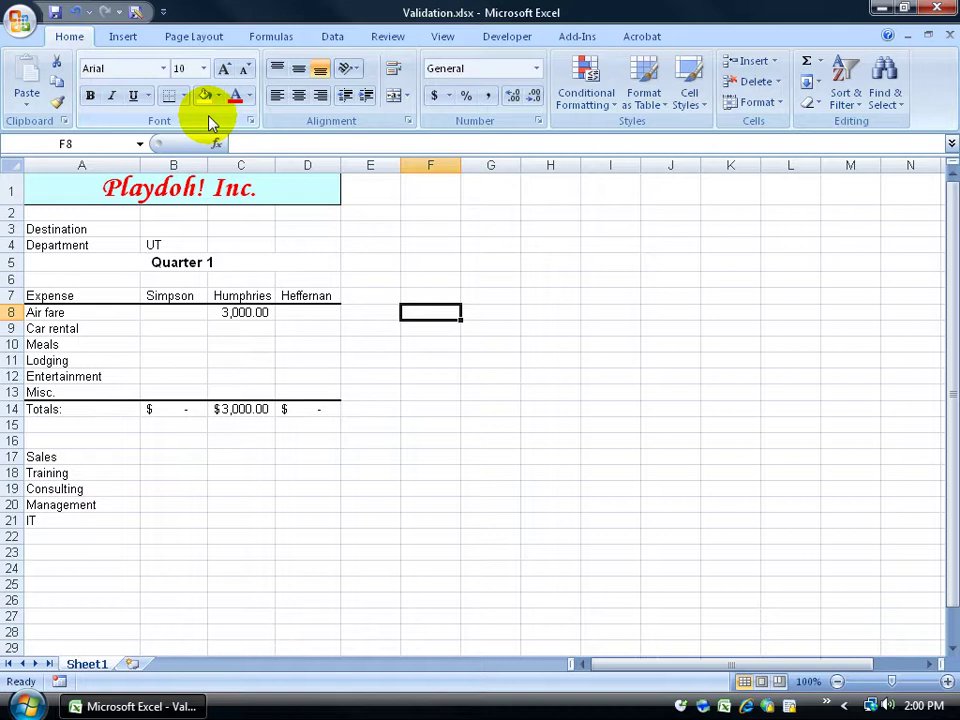
pyautogui.click(20, 20)
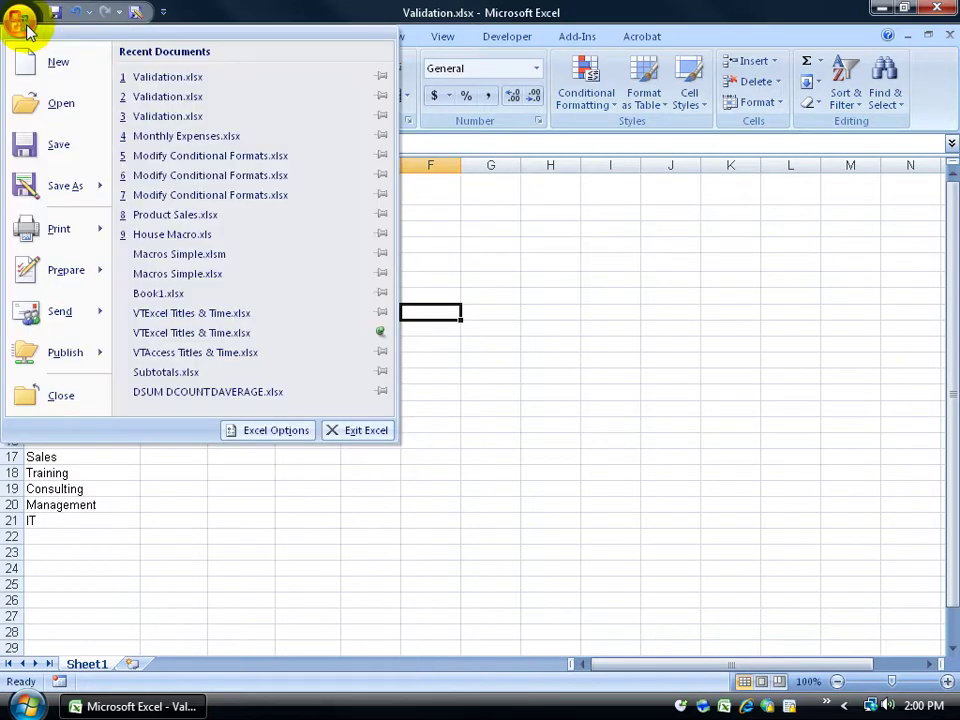
pyautogui.click(937, 9)
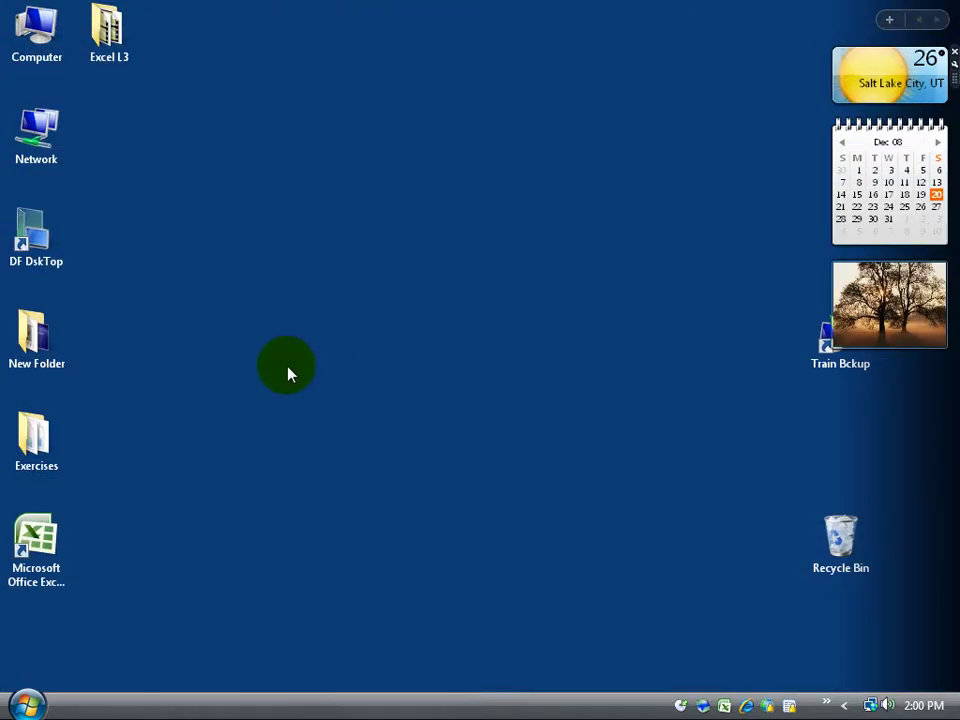
# In the Exercises folder, open the Properties dialog of Validation.xlsx
pyautogui.doubleClick(45, 447)
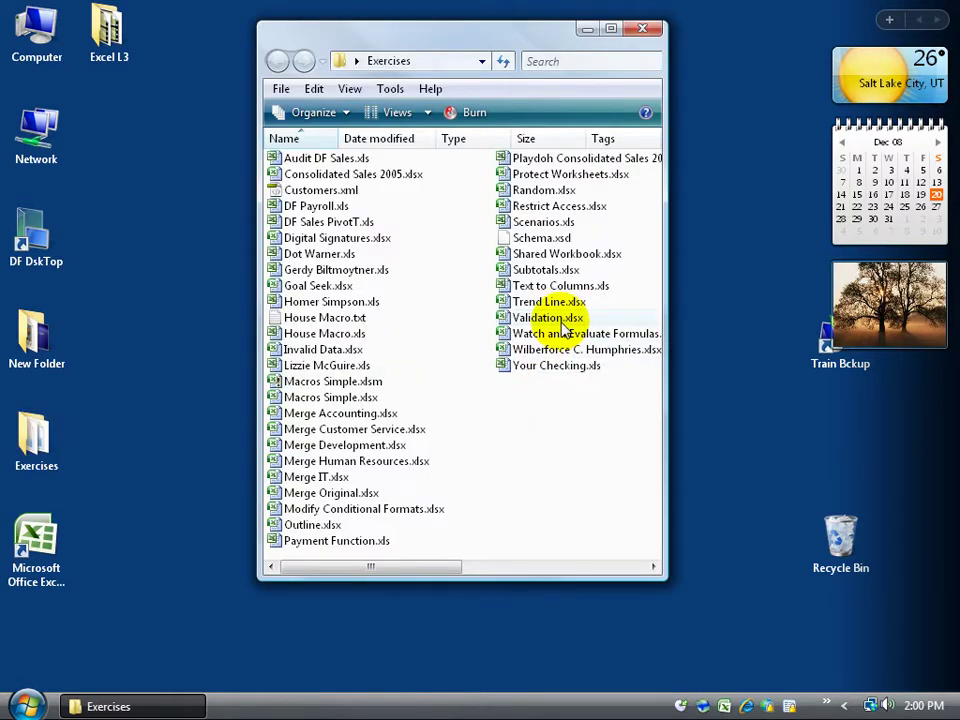
pyautogui.moveTo(548, 330)
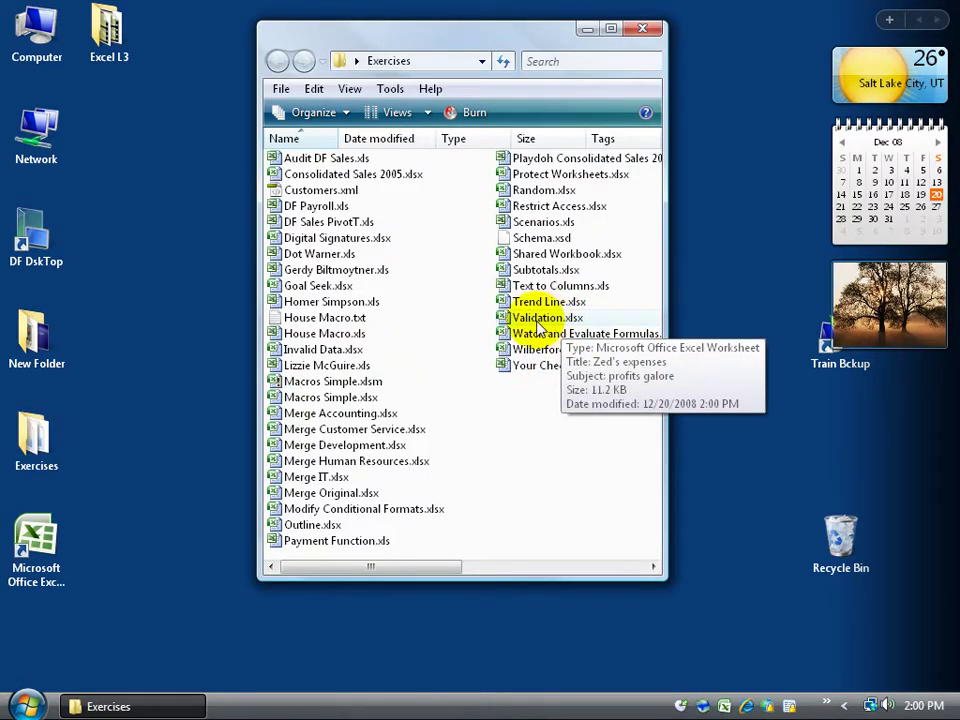
pyautogui.rightClick(538, 320)
pyautogui.click(594, 678)
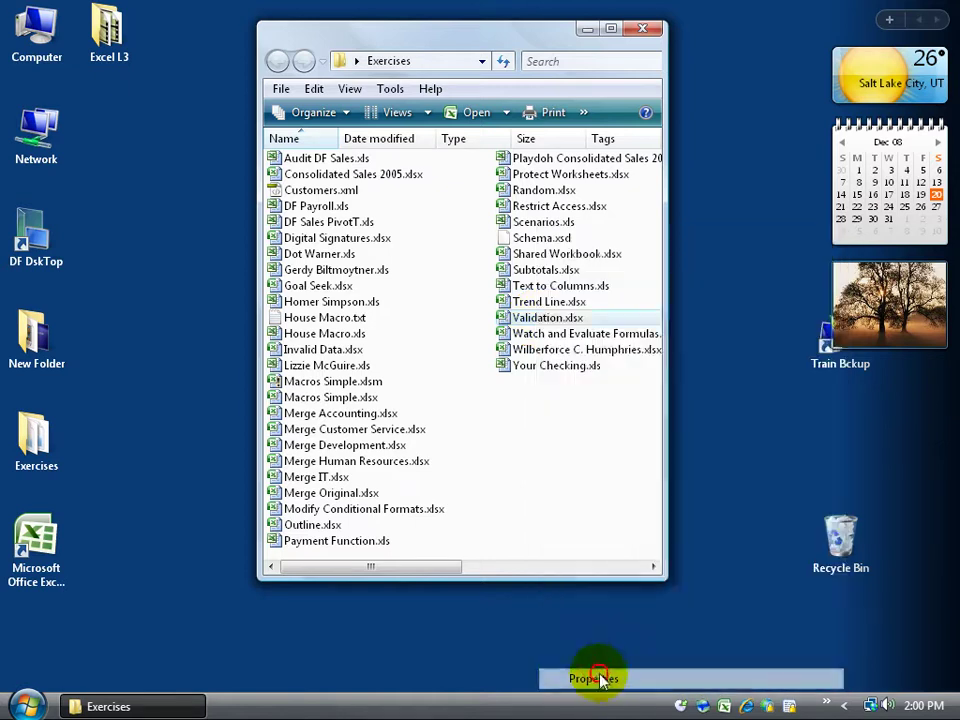
# On the Details tab, change the title from 'Zed's expenses' to 'Zed's anything' and apply
pyautogui.moveTo(671, 231); pyautogui.dragTo(398, 138)
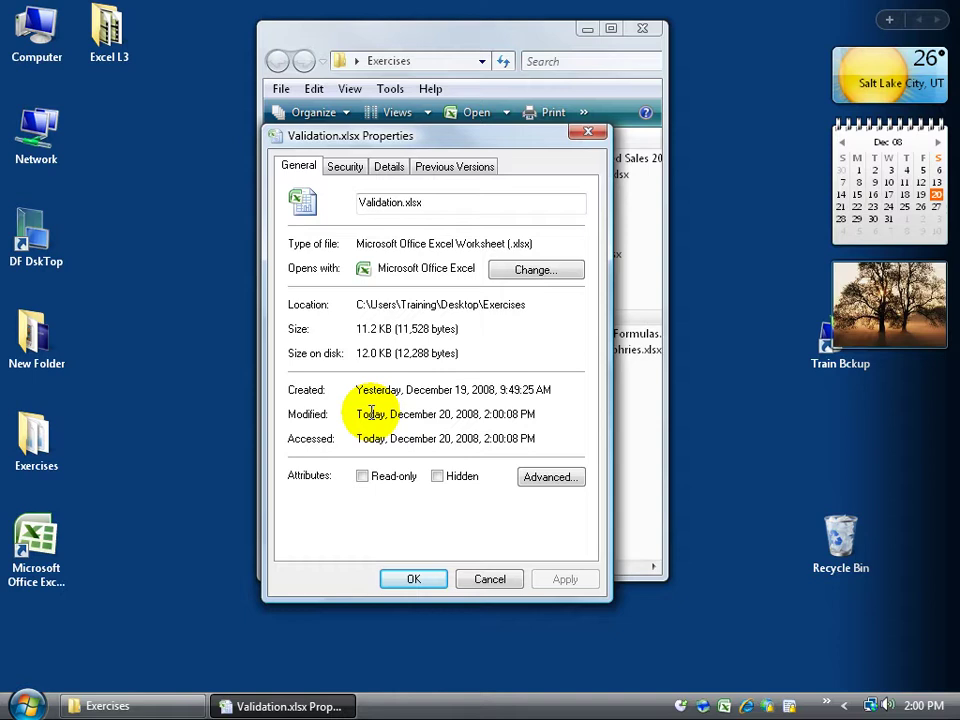
pyautogui.click(385, 168)
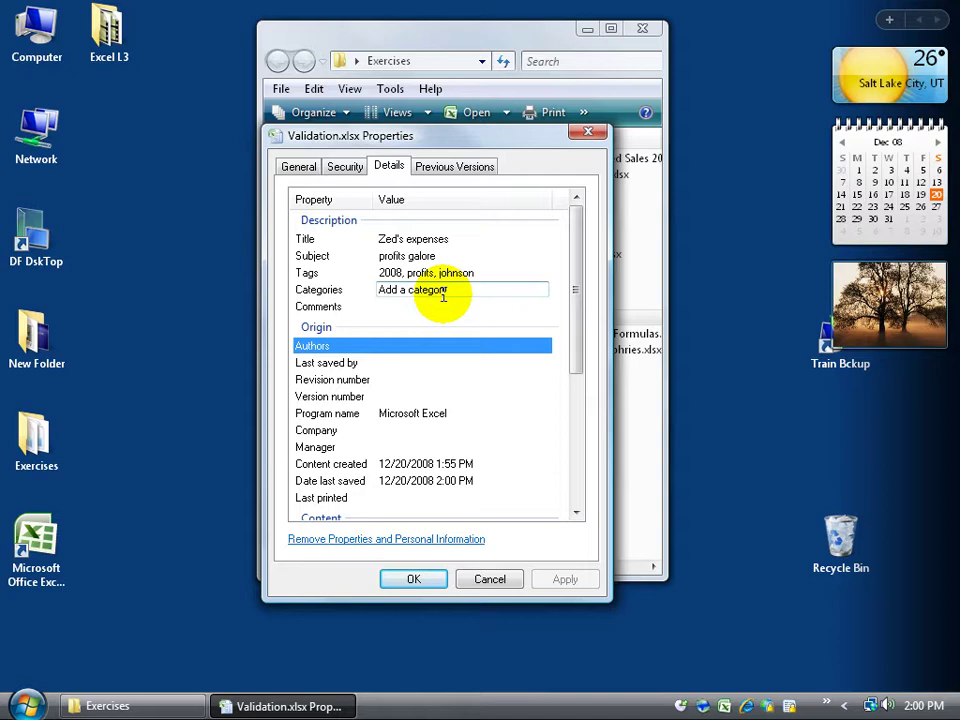
pyautogui.click(435, 238)
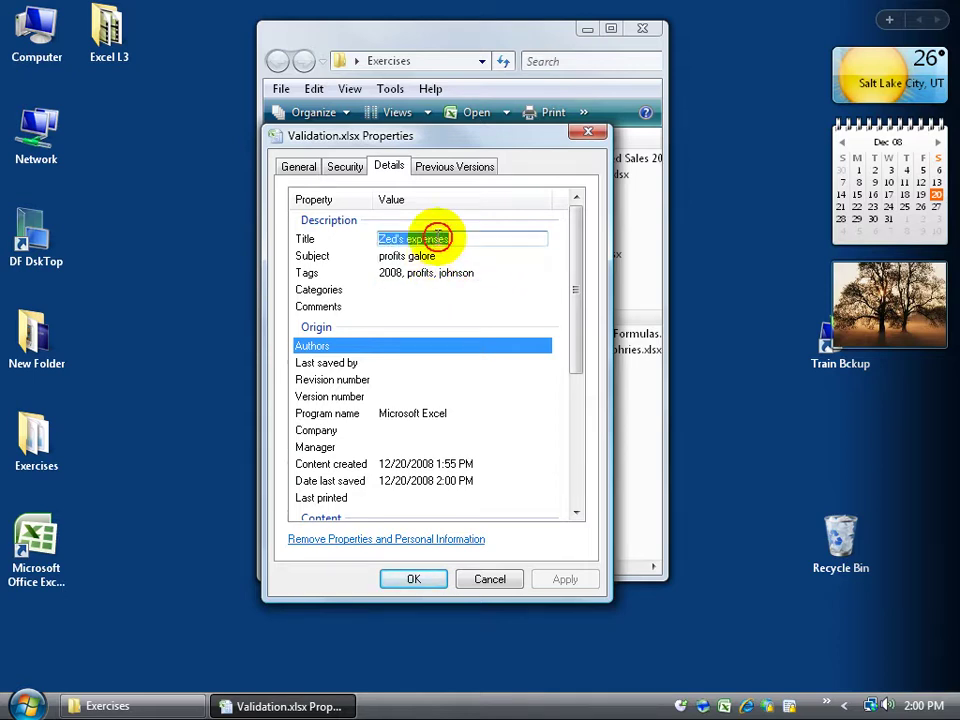
pyautogui.moveTo(471, 238); pyautogui.dragTo(405, 238)
pyautogui.press('Delete')
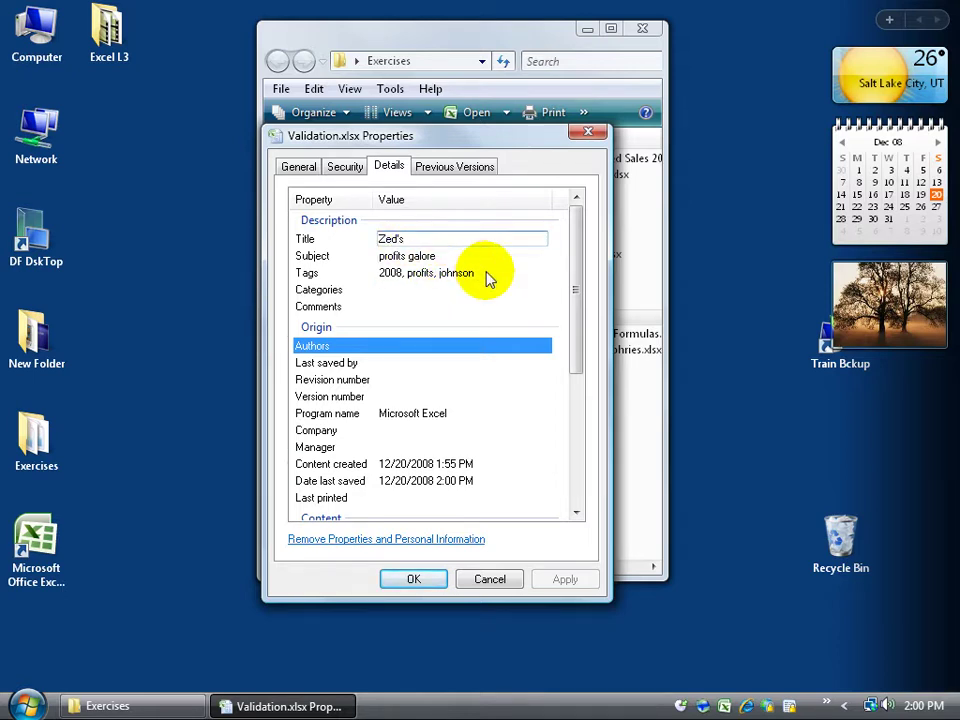
pyautogui.write('anything')
pyautogui.click(425, 580)
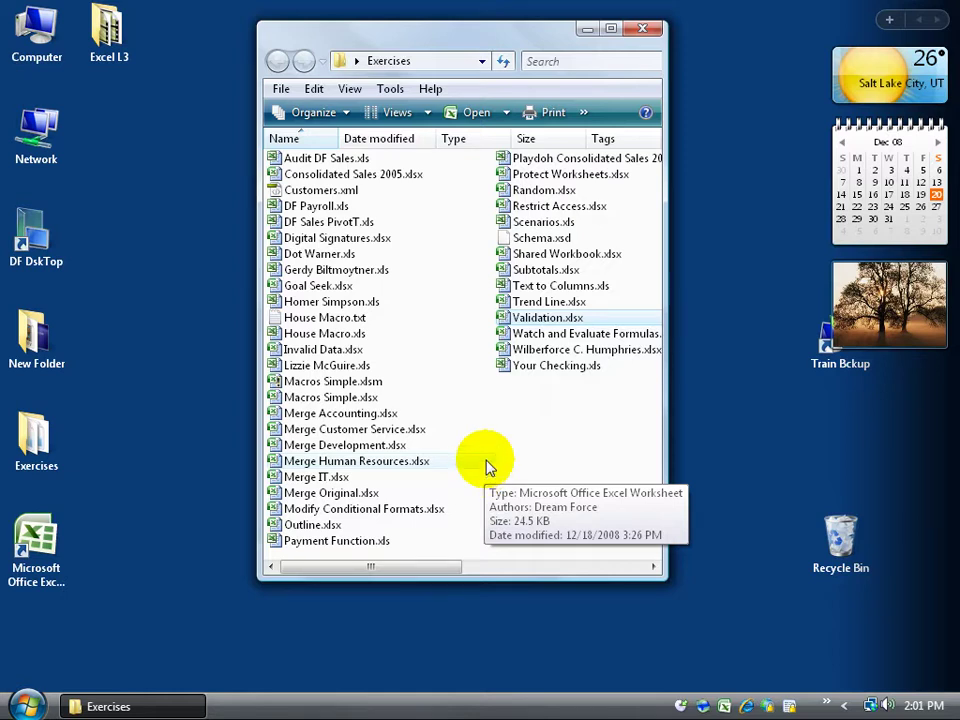
# Reopen Validation.xlsx in Excel and show its Document Properties panel with title 'Zed's anything'
pyautogui.doubleClick(495, 318)
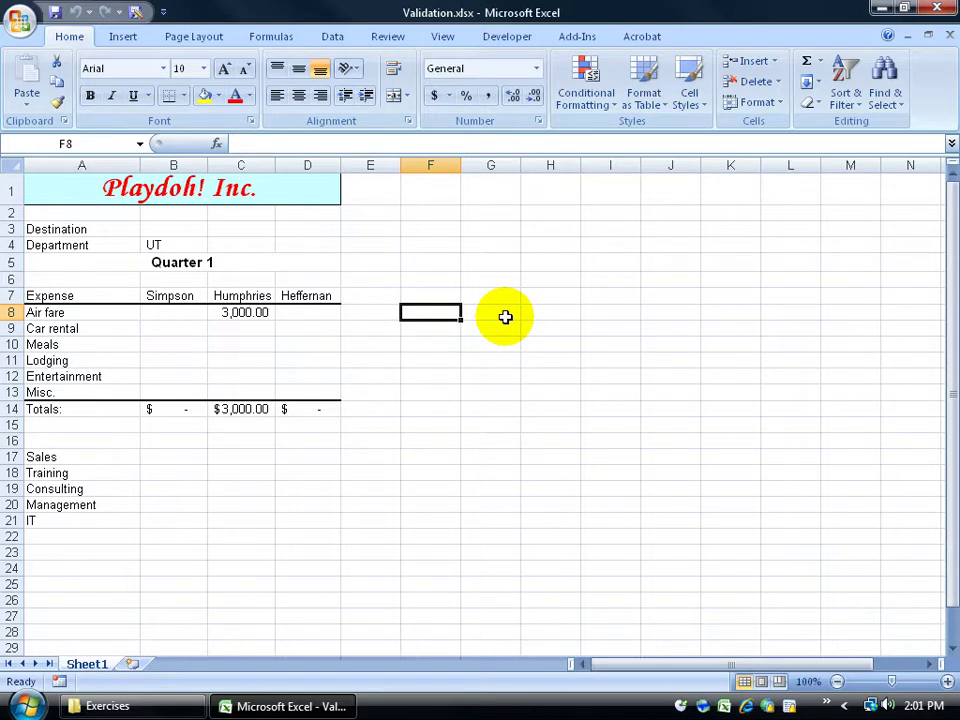
pyautogui.click(20, 20)
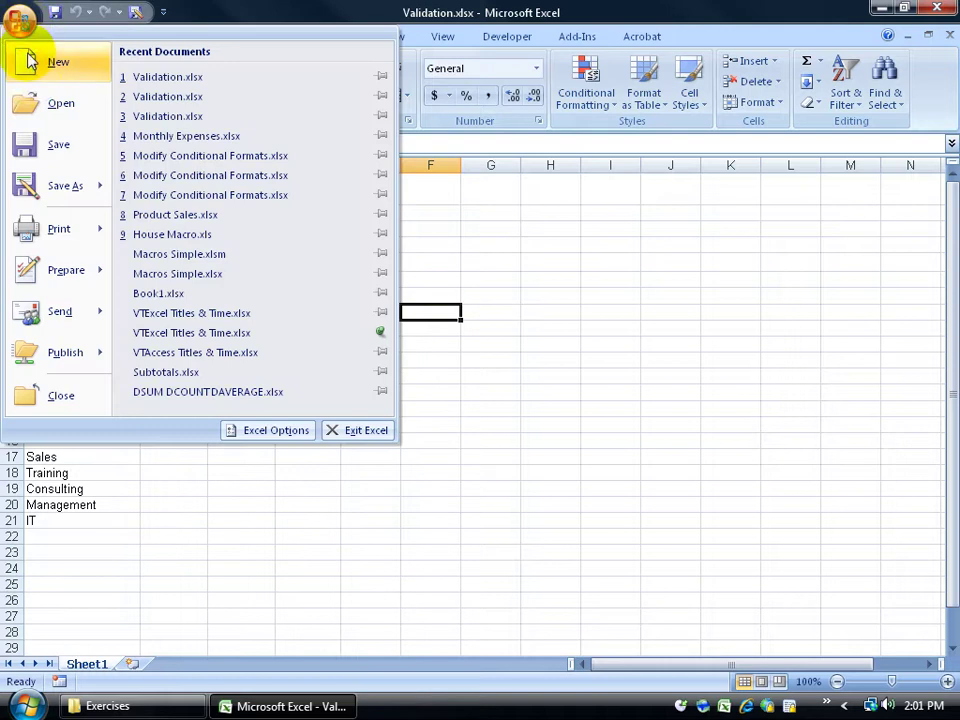
pyautogui.moveTo(65, 272)
pyautogui.click(225, 100)
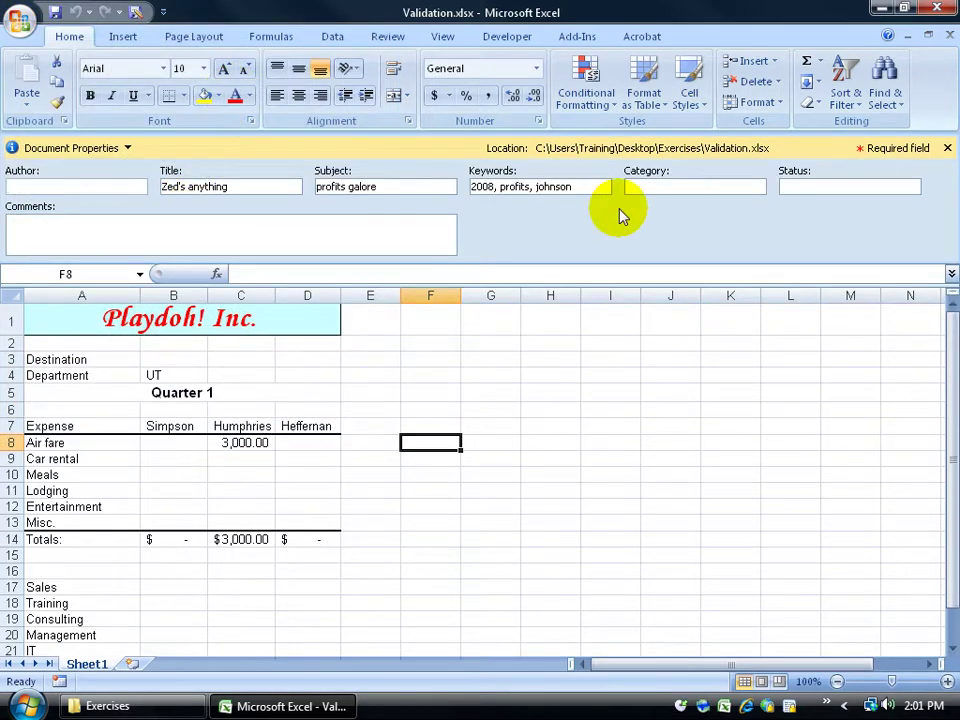
pyautogui.click(20, 20)
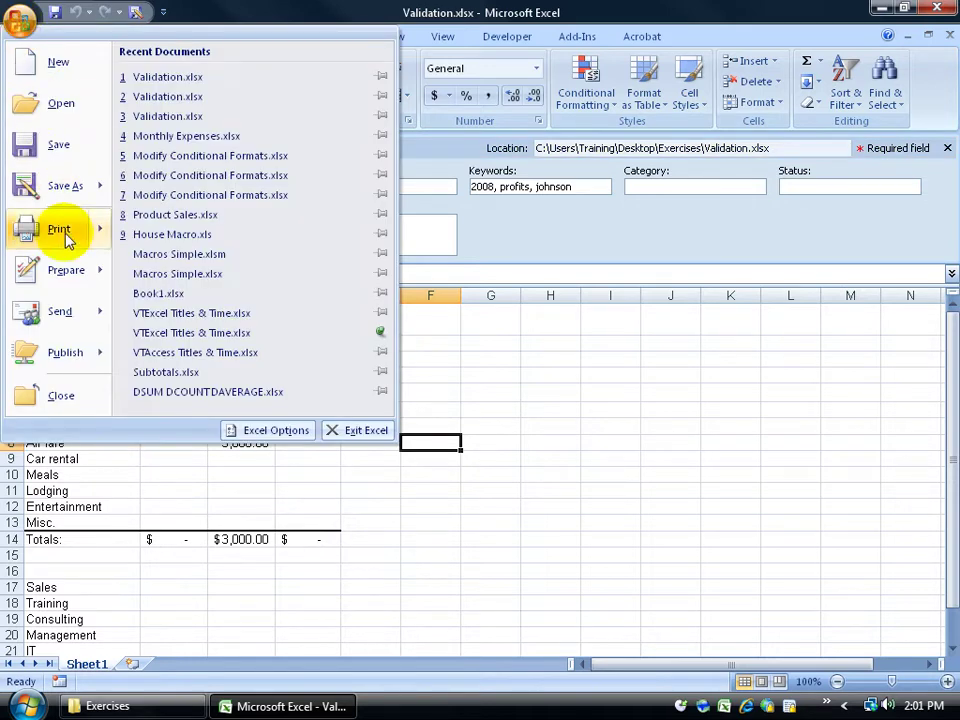
# Open Document Inspector and uncheck all categories except Document Properties and Personal Information
pyautogui.moveTo(71, 266)
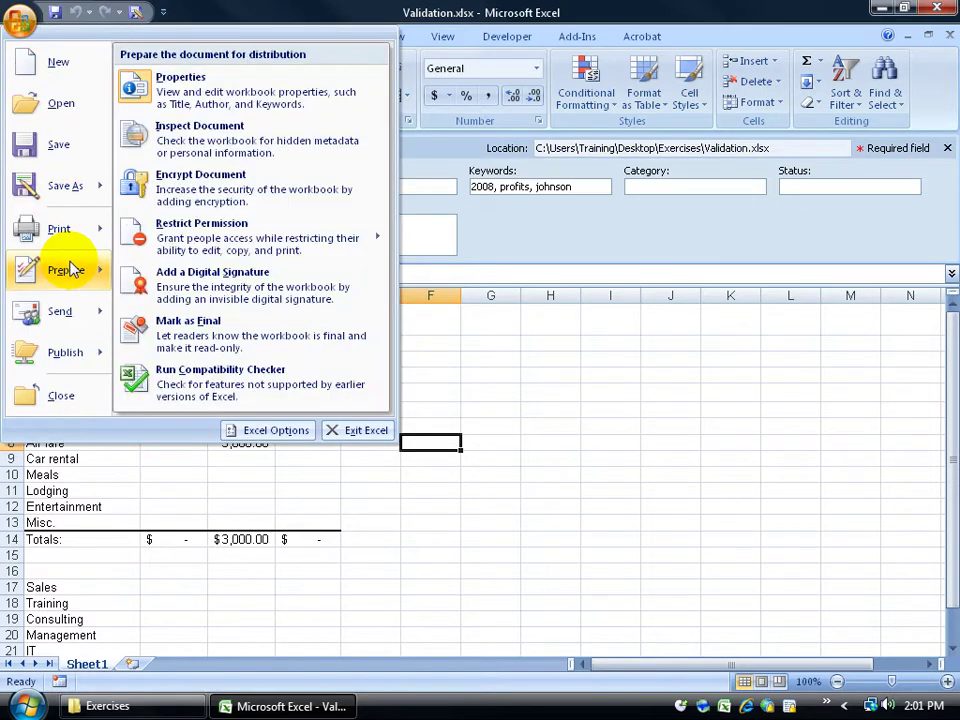
pyautogui.click(205, 148)
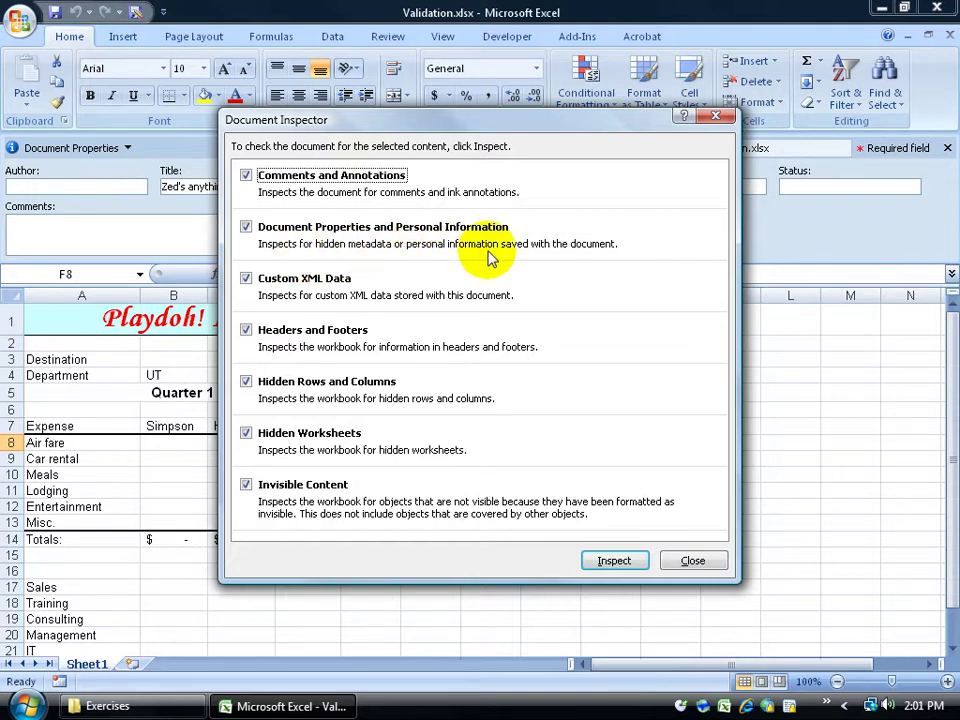
pyautogui.moveTo(428, 135); pyautogui.dragTo(422, 262)
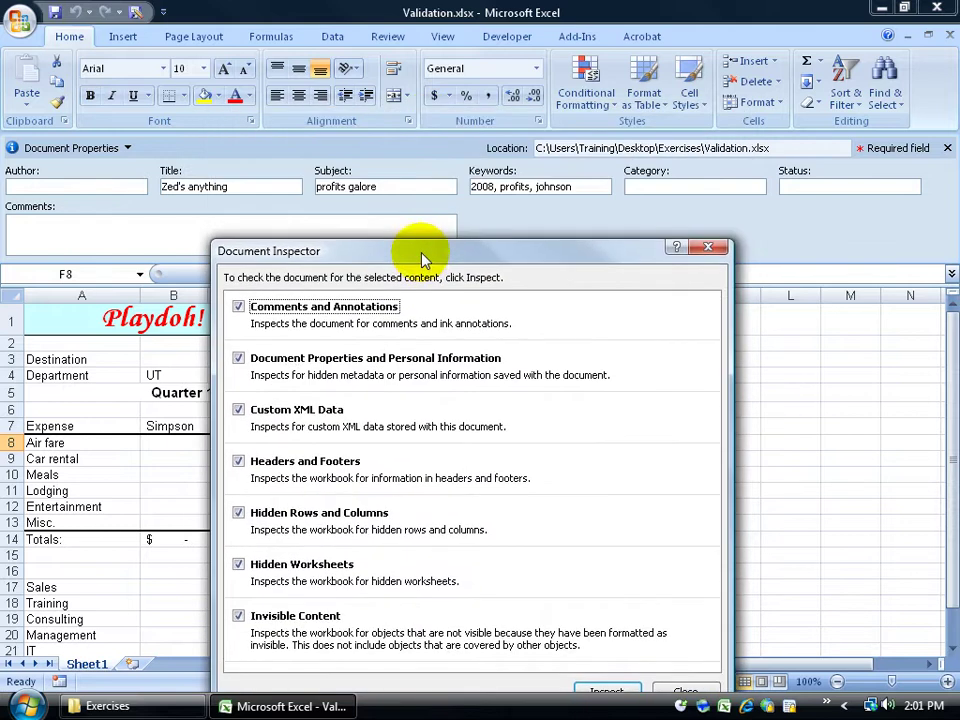
pyautogui.moveTo(549, 257); pyautogui.dragTo(556, 165)
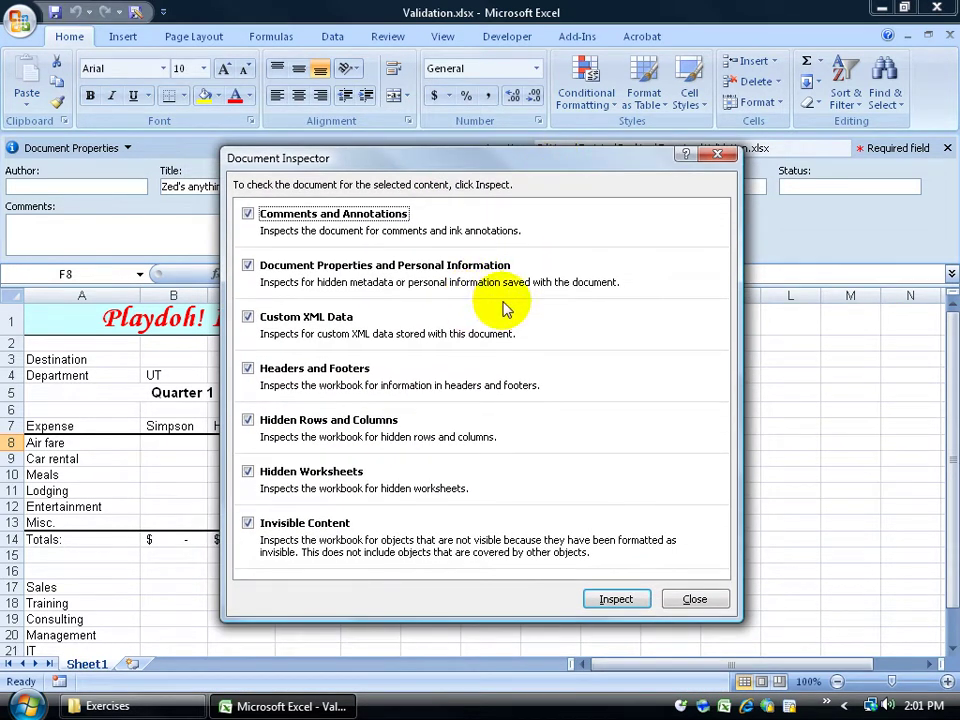
pyautogui.click(247, 317)
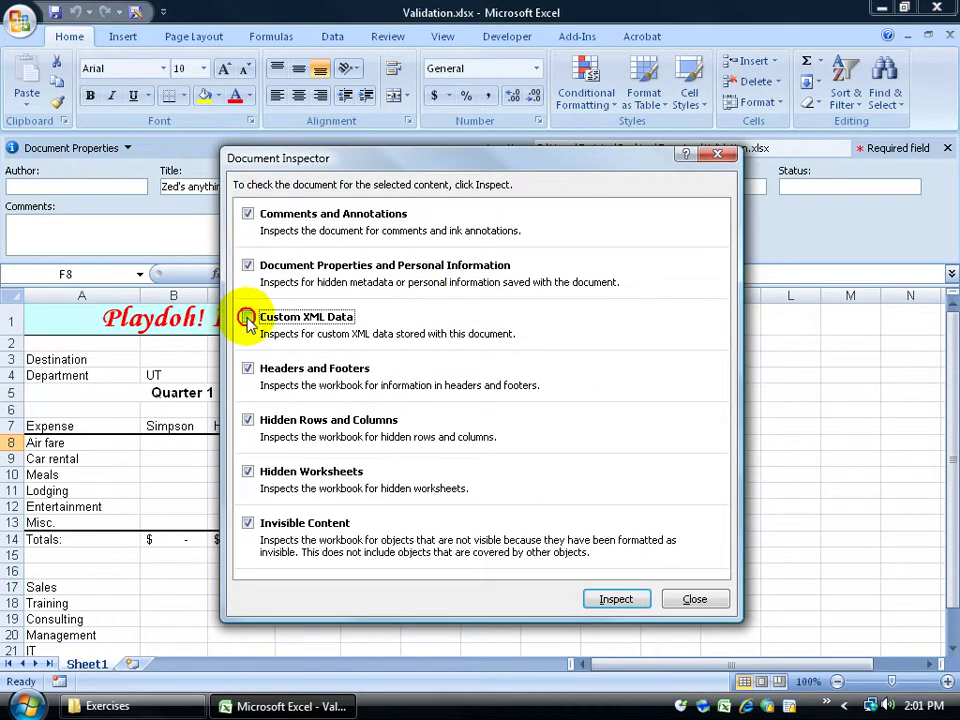
pyautogui.click(247, 214)
pyautogui.click(247, 368)
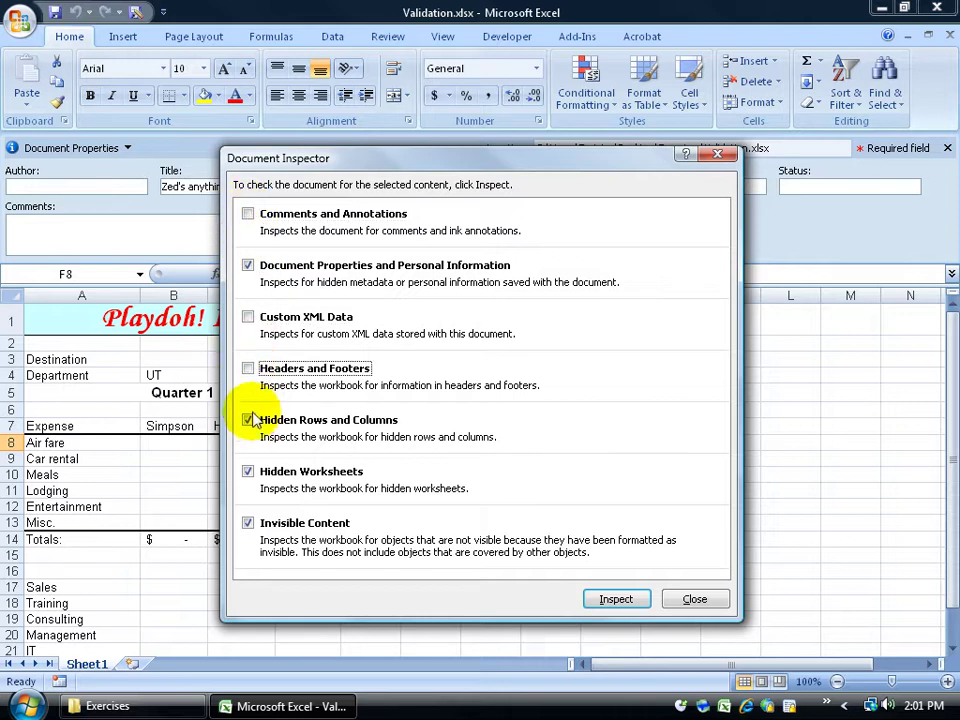
pyautogui.click(247, 471)
pyautogui.click(247, 523)
pyautogui.click(247, 420)
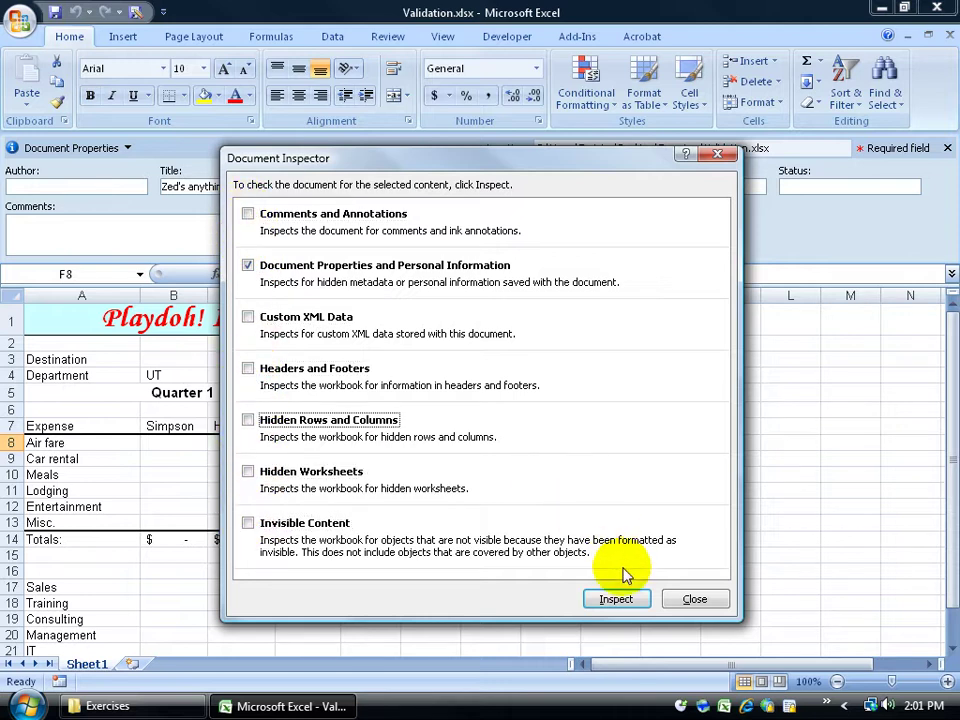
# Run the inspection, remove all document properties and personal information, and close the inspector
pyautogui.click(617, 600)
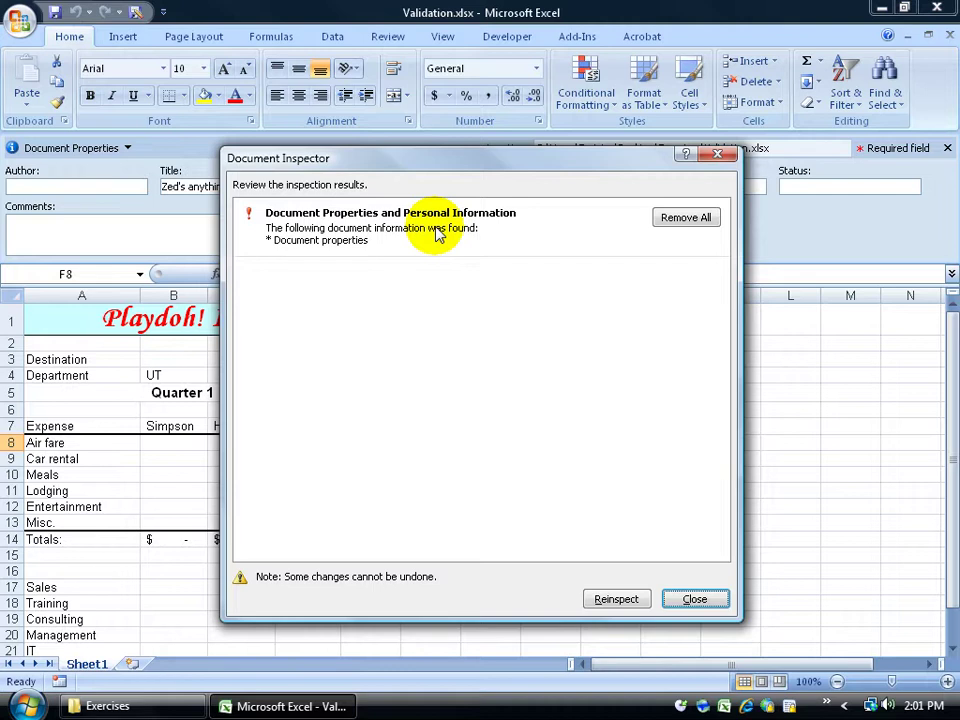
pyautogui.click(668, 221)
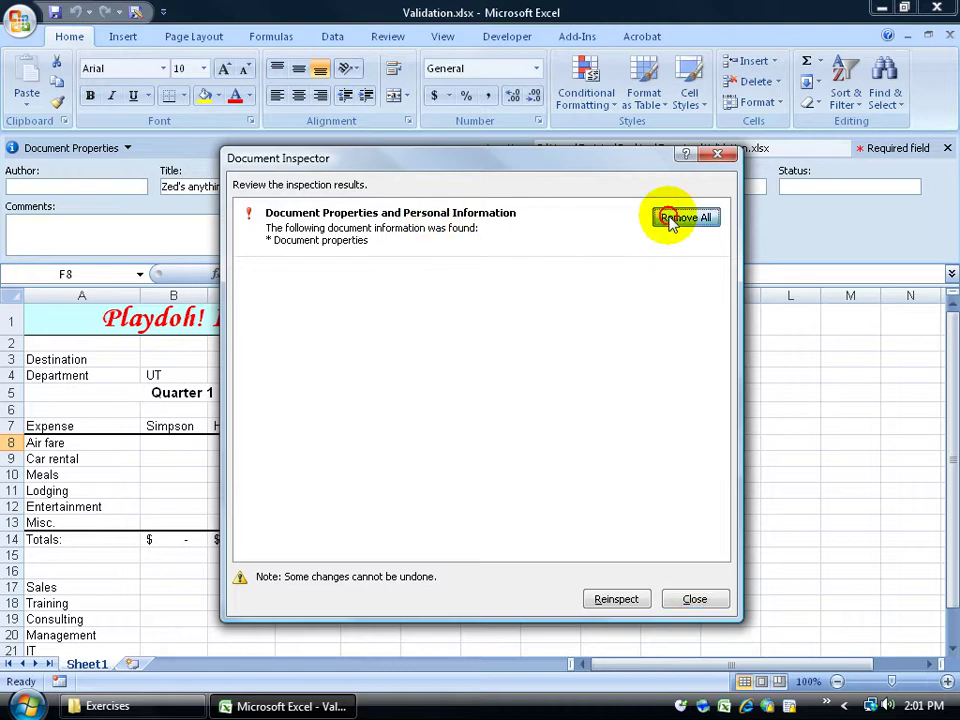
pyautogui.click(670, 600)
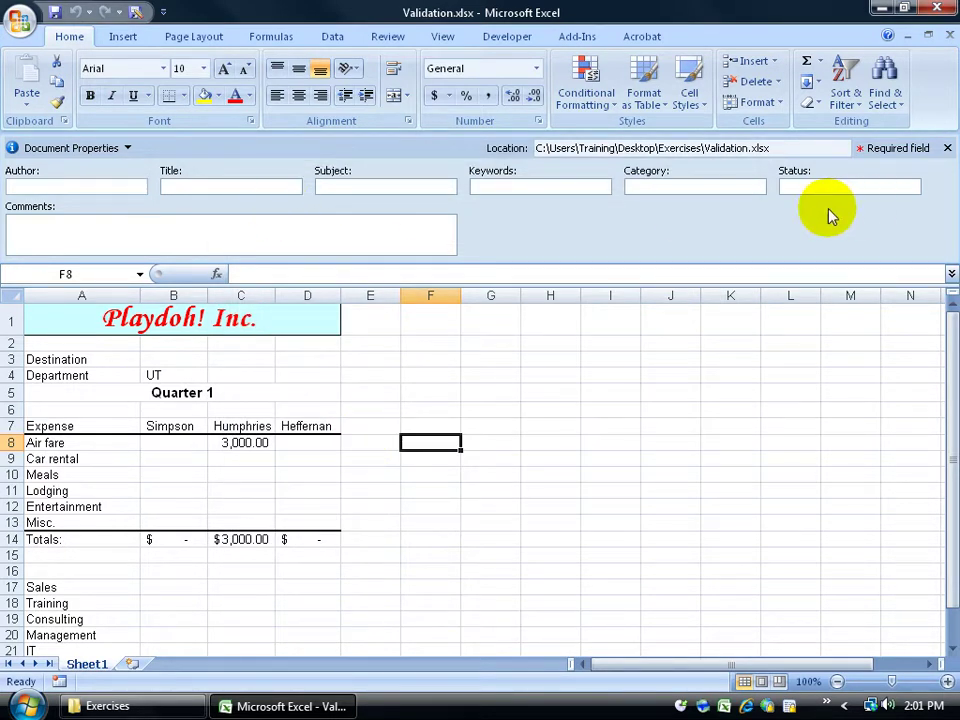
# Check in Advanced Properties that the Summary tab fields are blank, then cancel
pyautogui.click(125, 150)
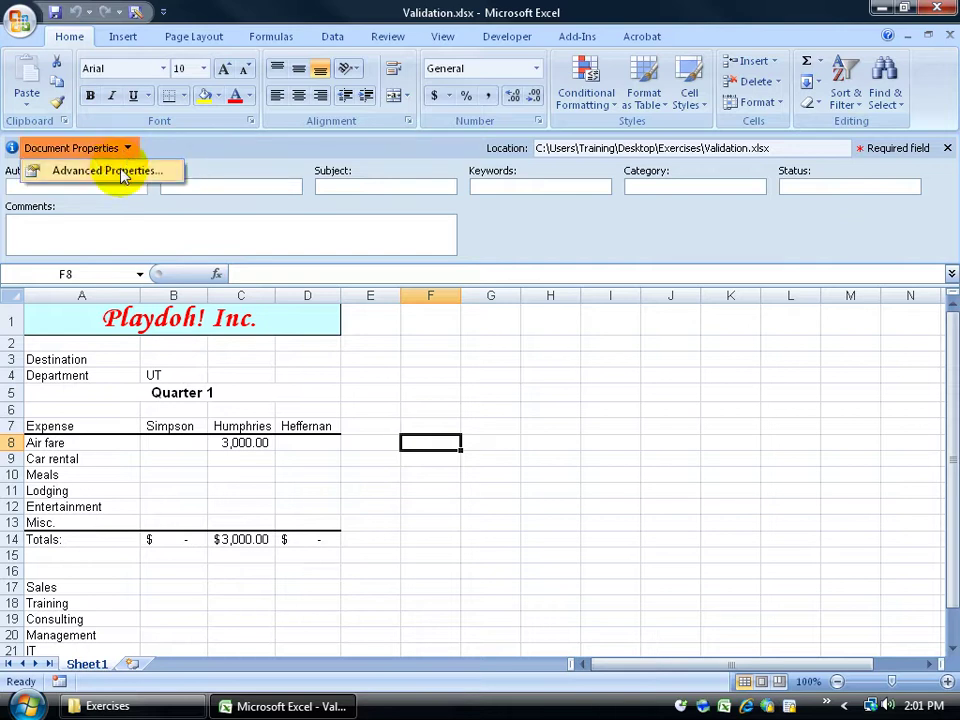
pyautogui.click(121, 173)
pyautogui.click(364, 262)
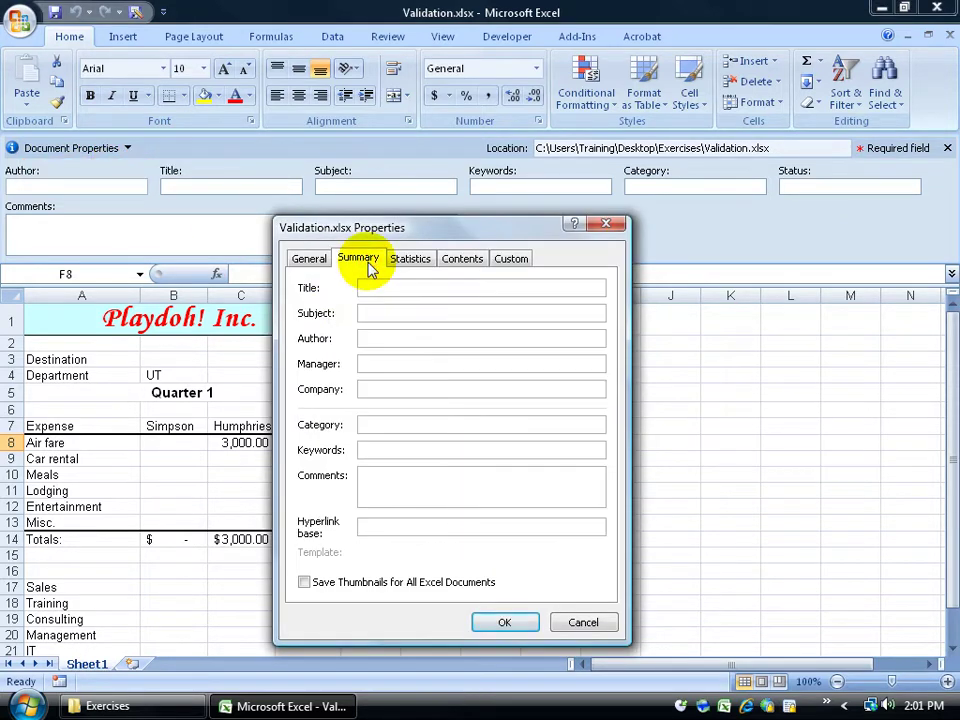
pyautogui.click(572, 625)
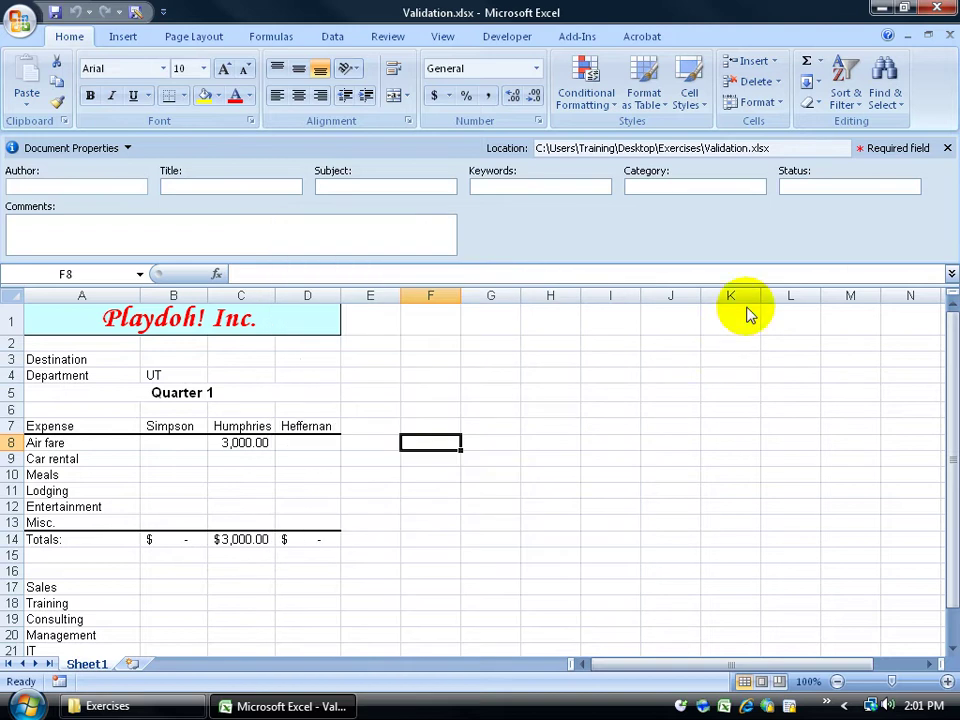
# Close the Document Properties panel and save Validation.xlsx with its personal information removed
pyautogui.click(949, 148)
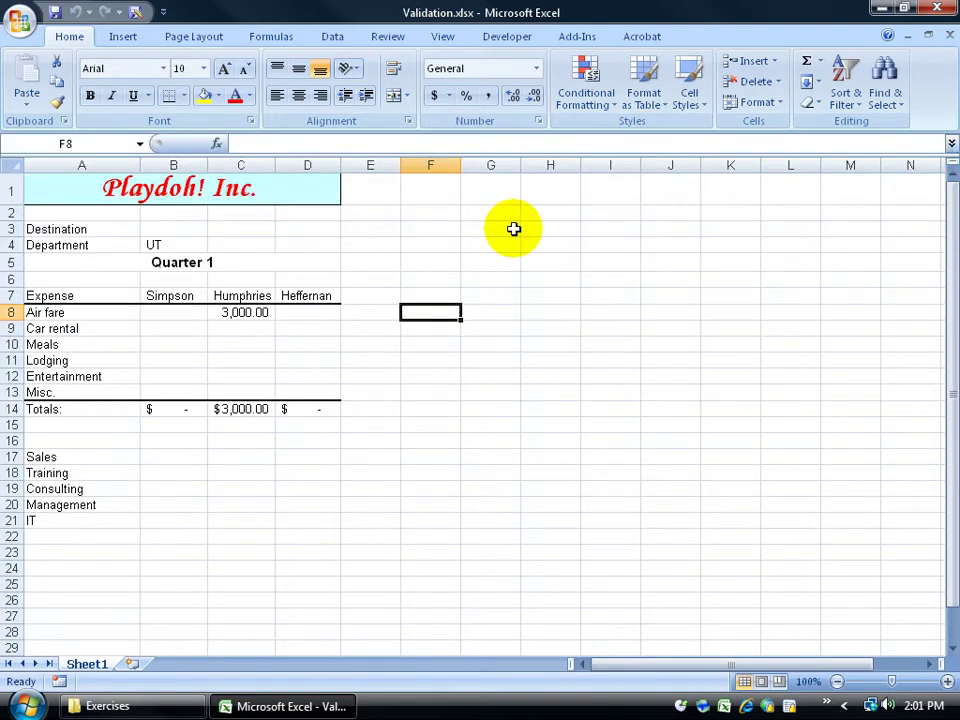
pyautogui.click(55, 15)
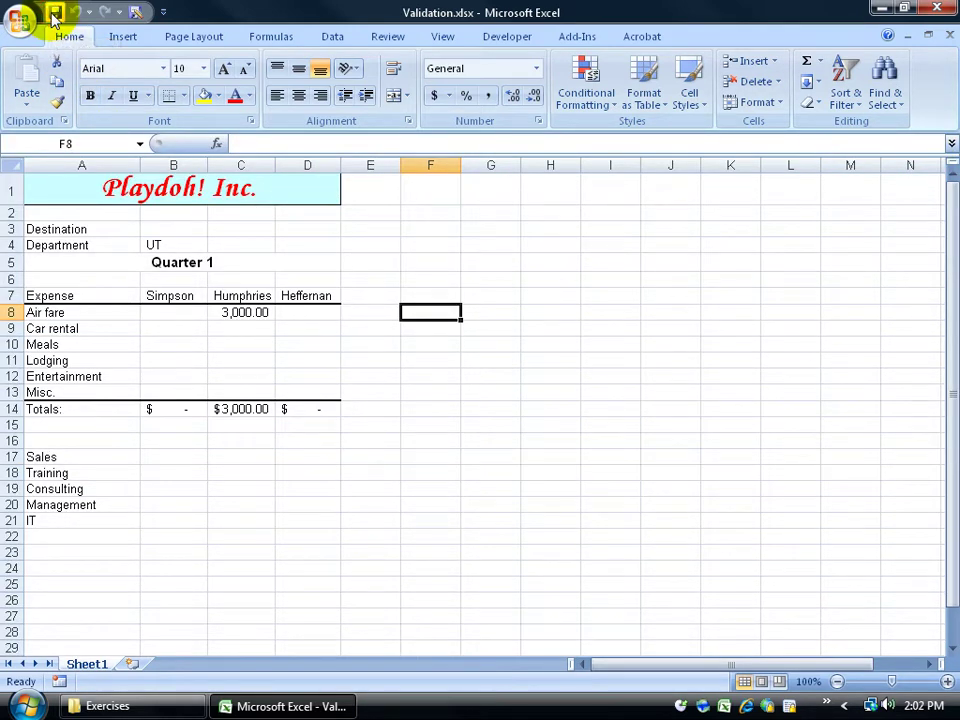